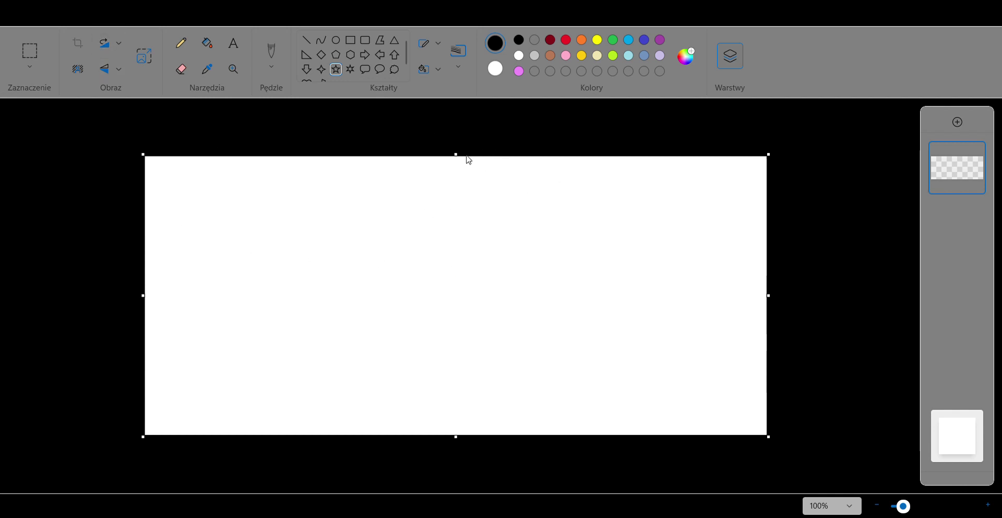
- Enlarge the blank canvas in height and width by extending its top, bottom, right and left edges
left_click_drag(457, 155, 462, 128)
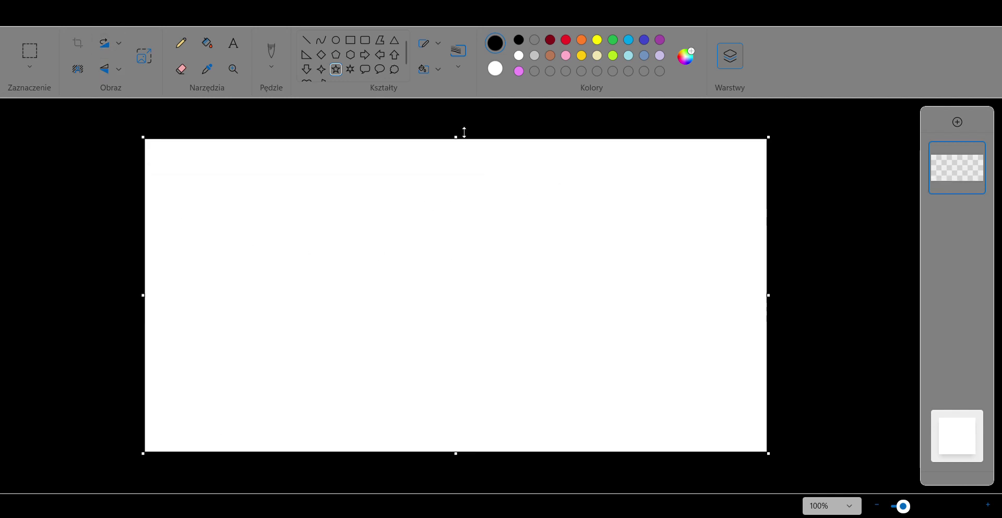
mouse_move(456, 452)
left_mouse_down()
mouse_move(464, 486)
mouse_move(463, 467)
left_mouse_up()
left_click_drag(771, 296, 844, 289)
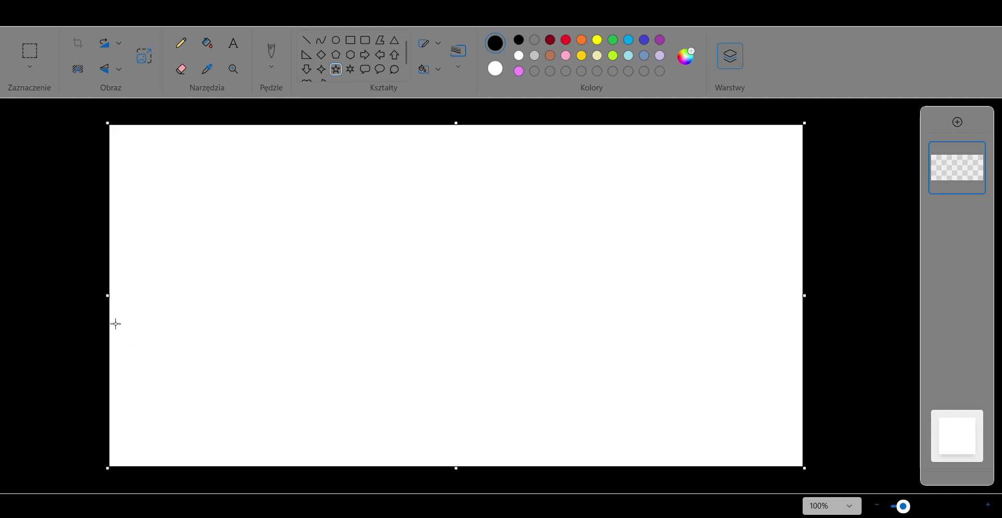
left_click_drag(108, 296, 87, 290)
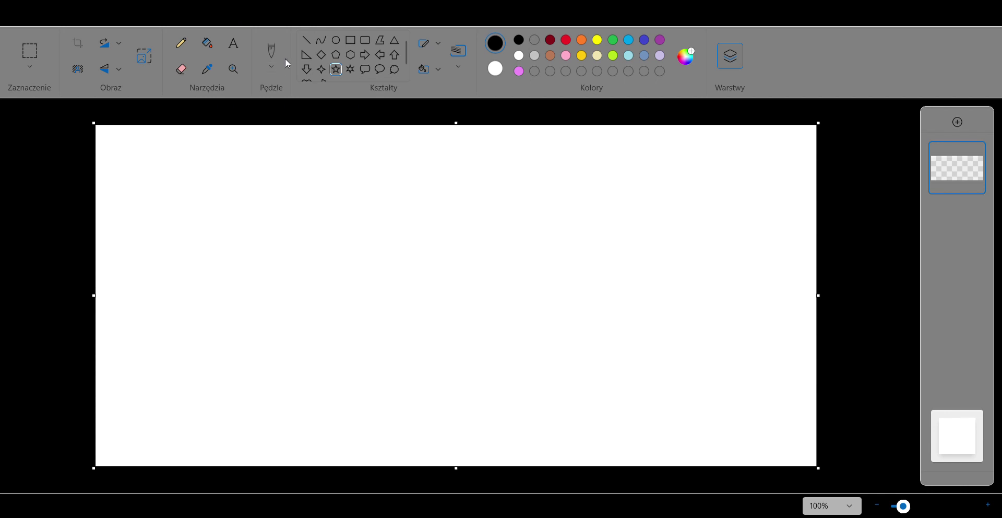
- Fill the whole canvas with turquoise blue
left_click(312, 40)
left_click(207, 42)
left_click(551, 56)
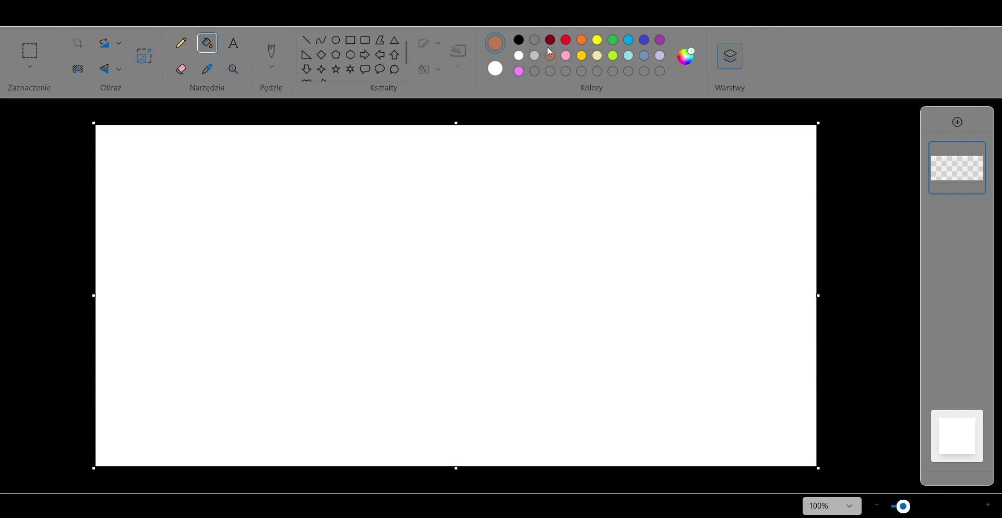
left_click(628, 42)
left_click(493, 323)
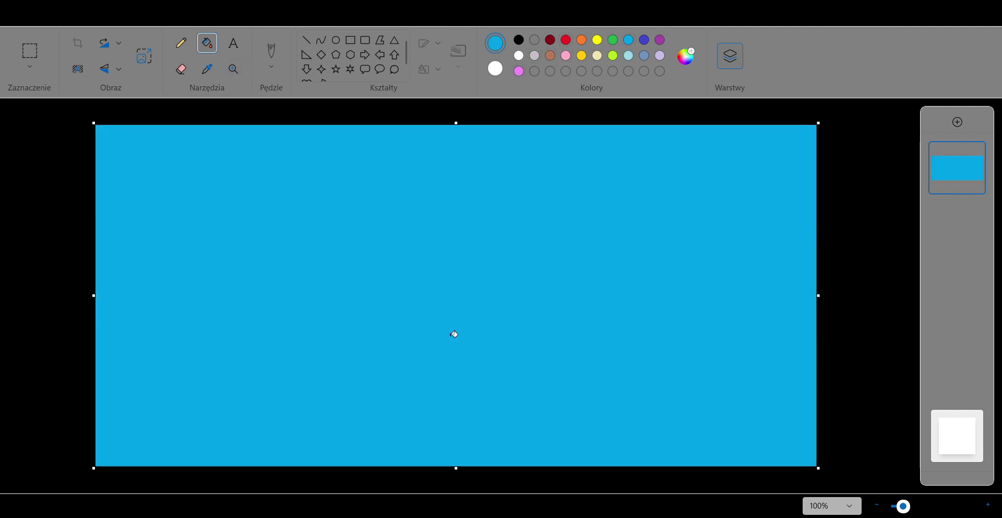
- Draw a long black horizontal line near the canvas's upper edge and a vertical line down from its left end
left_click(310, 38)
left_click_drag(162, 180, 313, 189)
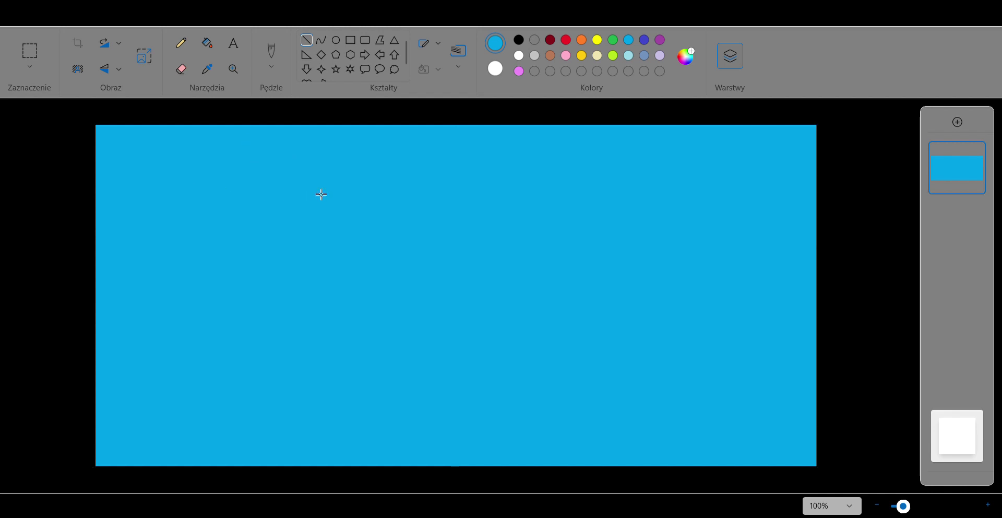
left_click(518, 41)
key("ctrl+z")
left_click_drag(164, 190, 744, 179)
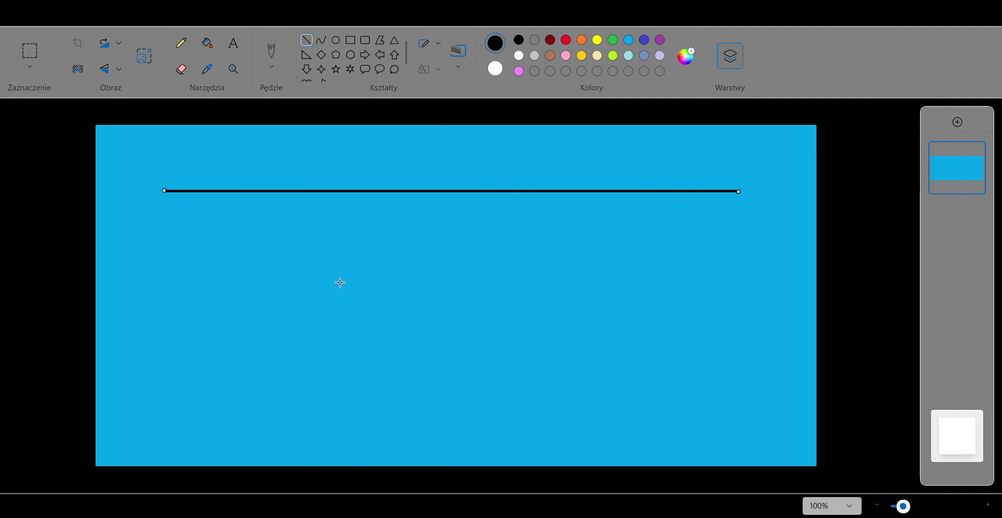
mouse_move(166, 198)
left_mouse_down()
mouse_move(168, 224)
mouse_move(156, 203)
left_mouse_up()
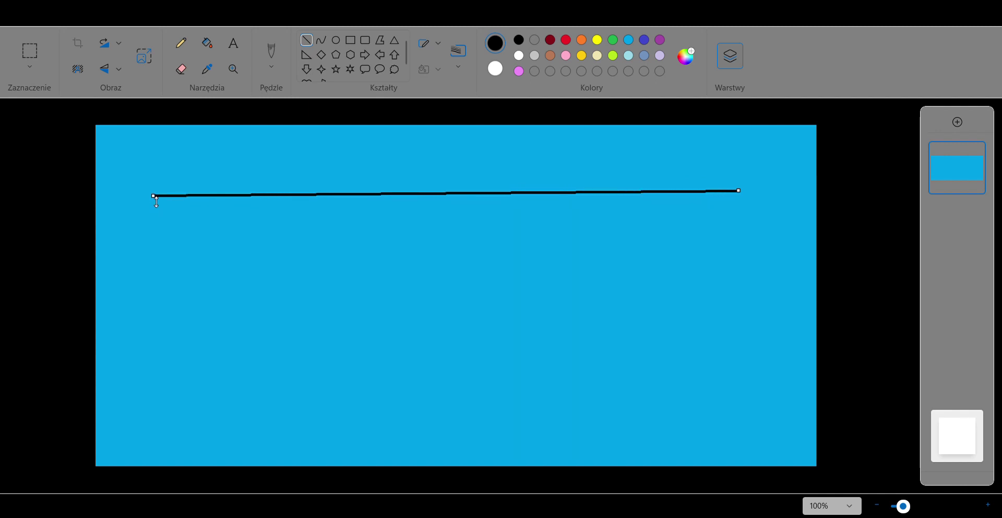
left_click(169, 18)
mouse_move(136, 162)
left_mouse_down()
mouse_move(235, 177)
mouse_move(764, 186)
mouse_move(774, 177)
left_mouse_up()
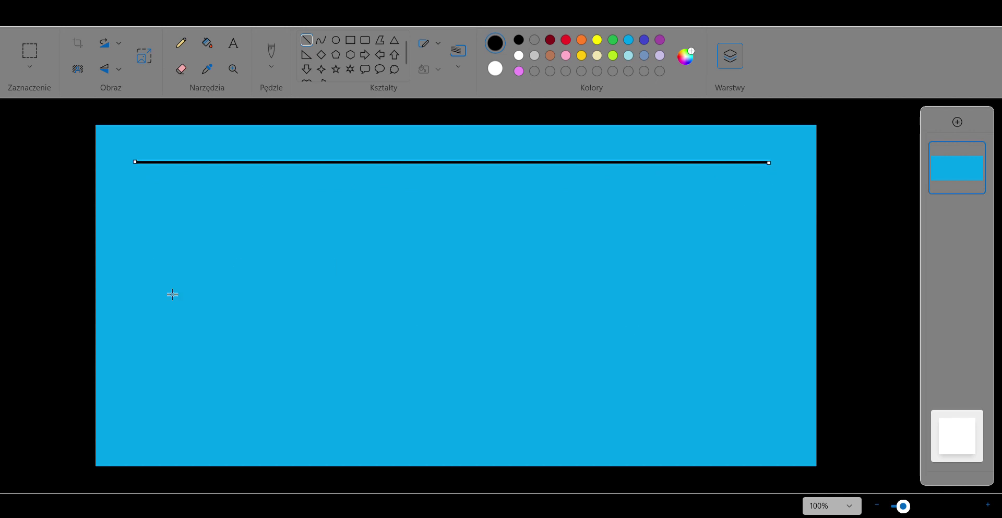
mouse_move(132, 436)
left_mouse_down()
mouse_move(144, 177)
mouse_move(155, 160)
mouse_move(152, 173)
left_mouse_up()
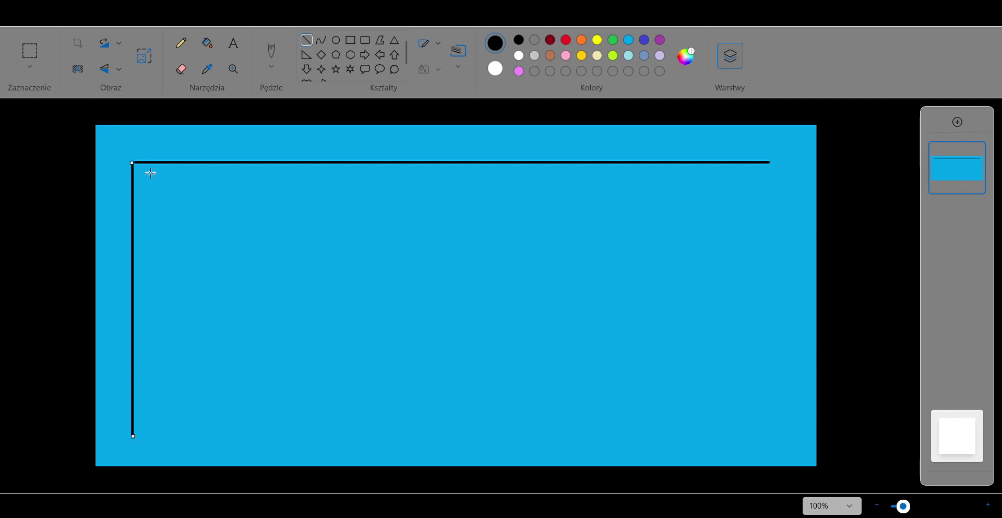
left_click(188, 231)
- Patch the frame's upper-left corner with a short black brush stroke
left_click(180, 45)
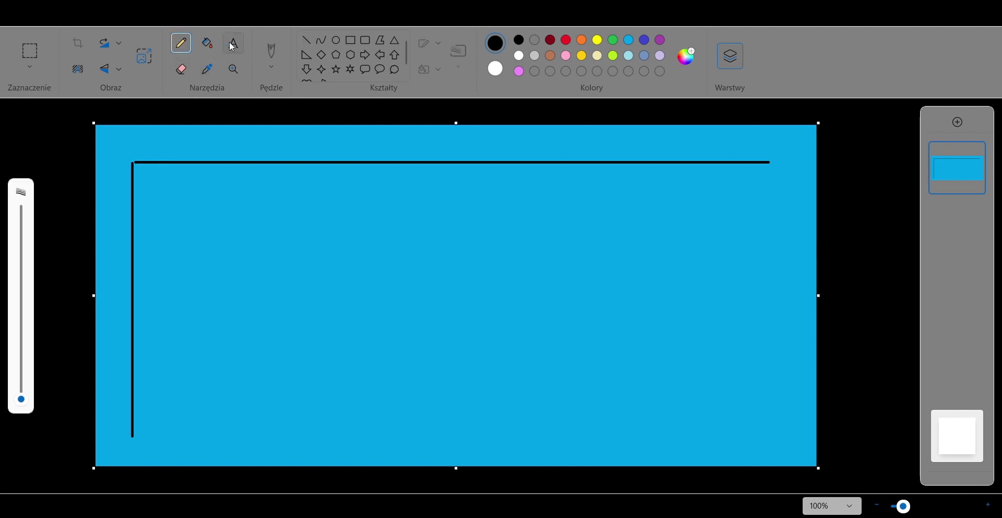
left_click(271, 53)
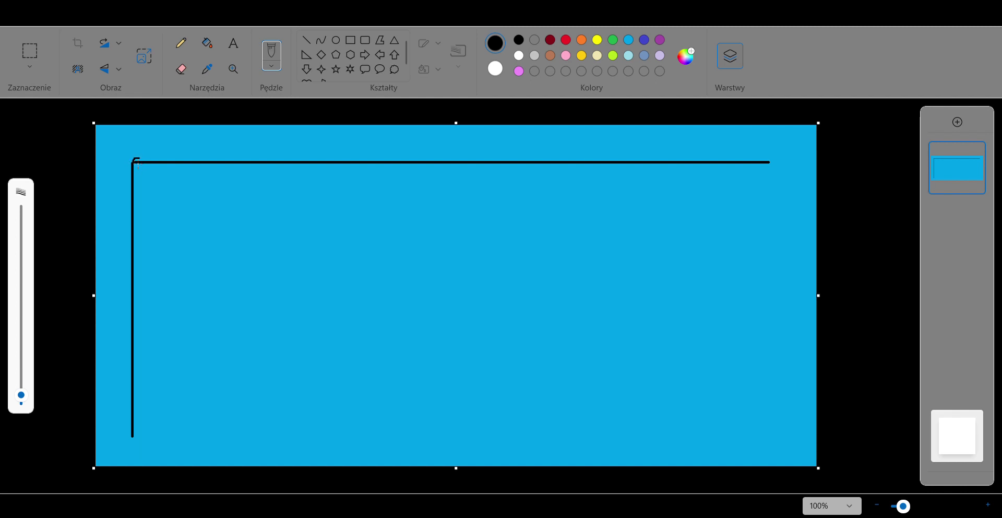
key("ctrl+z")
- Complete the black rectangular frame with a straight horizontal line along the bottom and a vertical line on the right
left_click(306, 40)
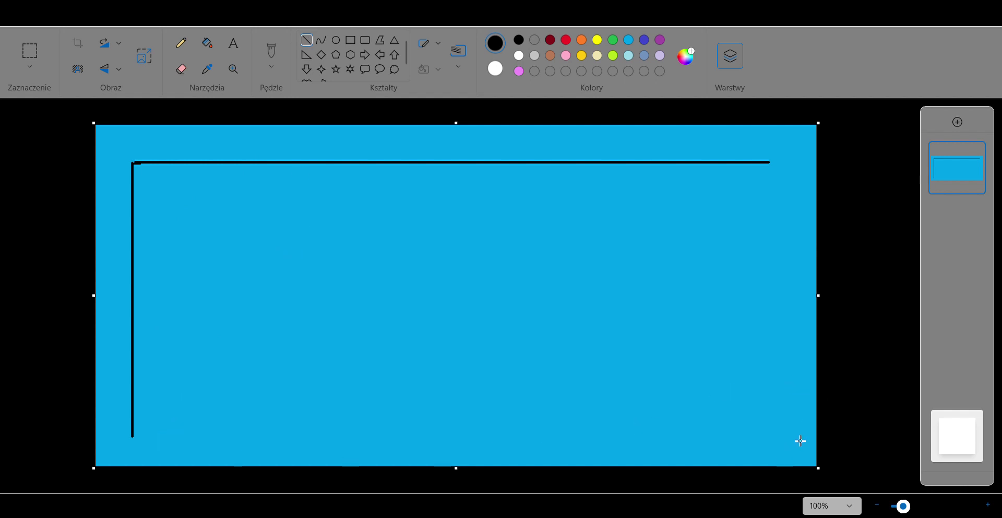
left_click_drag(794, 424, 689, 425)
left_click_drag(676, 462, 138, 465)
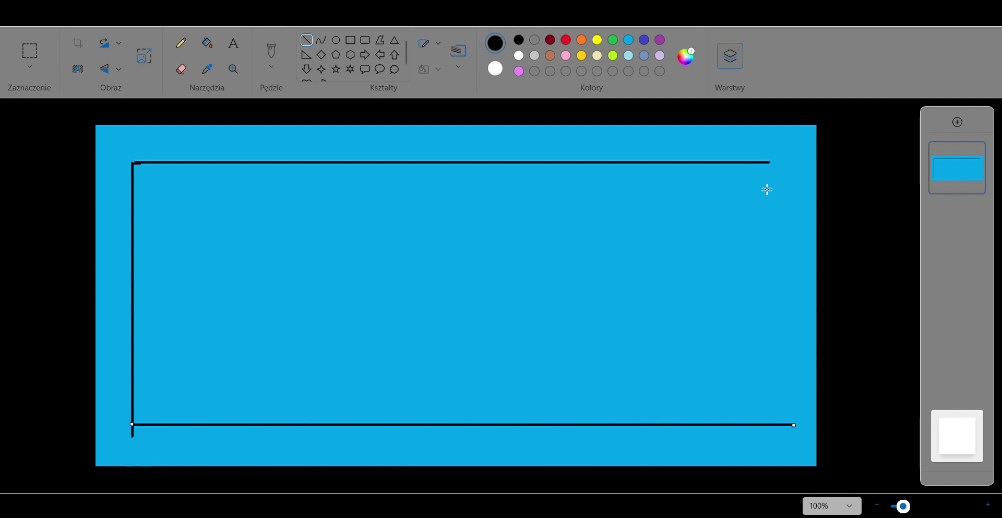
left_click_drag(768, 163, 781, 428)
- Paint over the line ends that stick out beyond the frame's lower corners with a turquoise brush
left_click(266, 68)
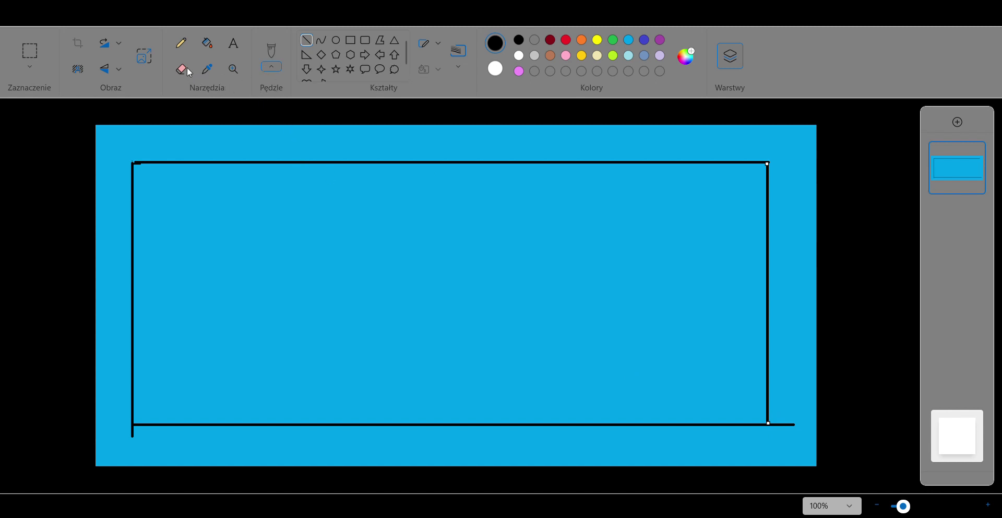
left_click(271, 53)
left_click(627, 39)
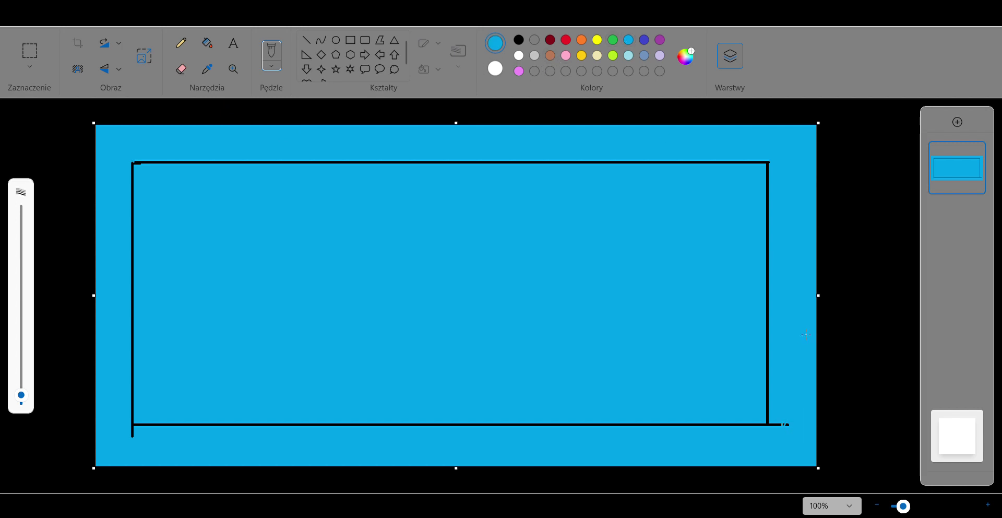
left_click(643, 41)
left_click(631, 39)
- Fill the inside of the black frame with a custom magenta colour
left_click(435, 448)
left_click(214, 45)
left_click(305, 192)
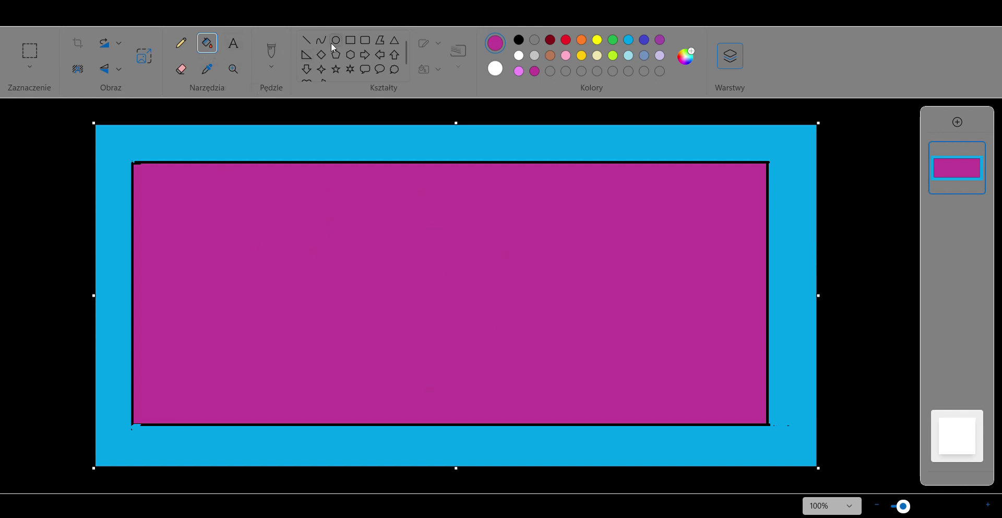
left_click(307, 40)
left_click(134, 214)
left_click_drag(731, 233, 765, 226)
left_click(523, 72)
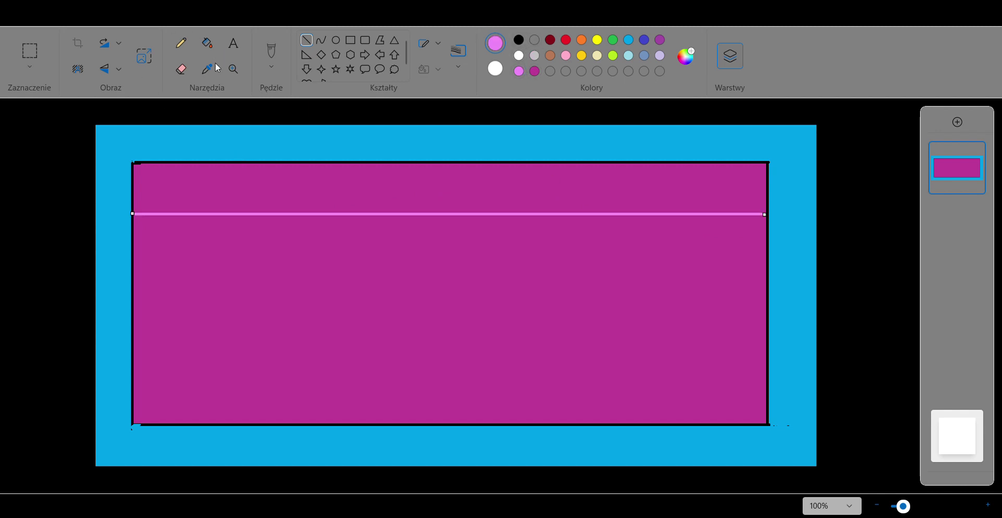
left_click(540, 69)
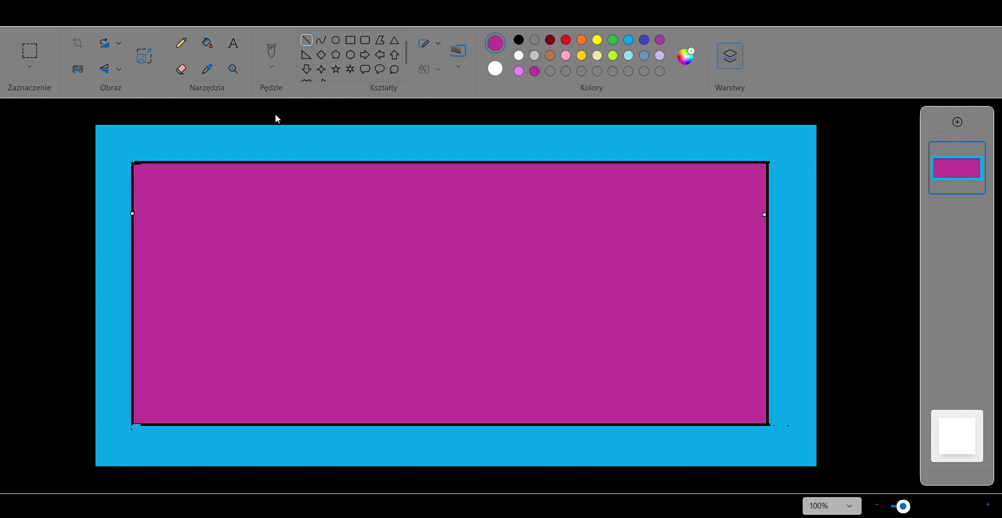
left_click(208, 43)
left_click(520, 40)
left_click(510, 195)
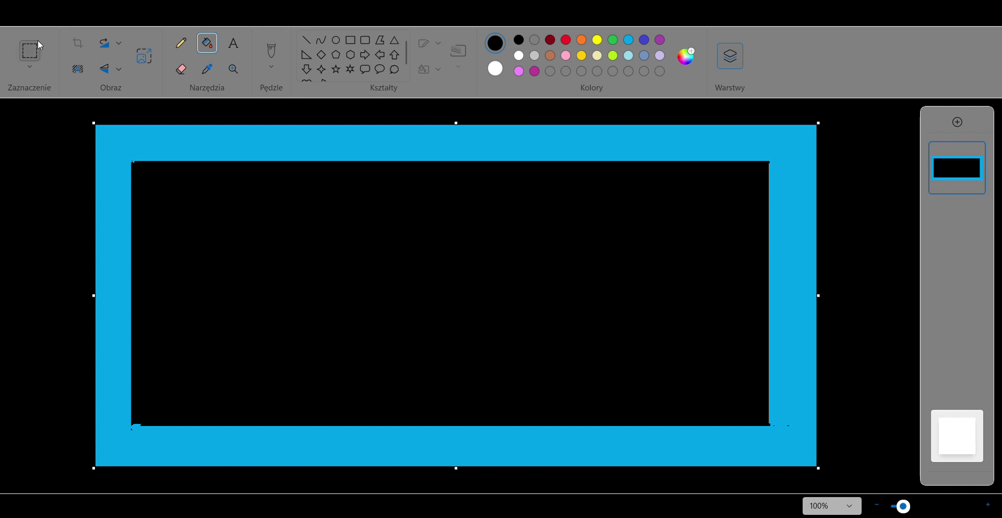
key("ctrl+z")
left_click(182, 179)
left_click(171, 7)
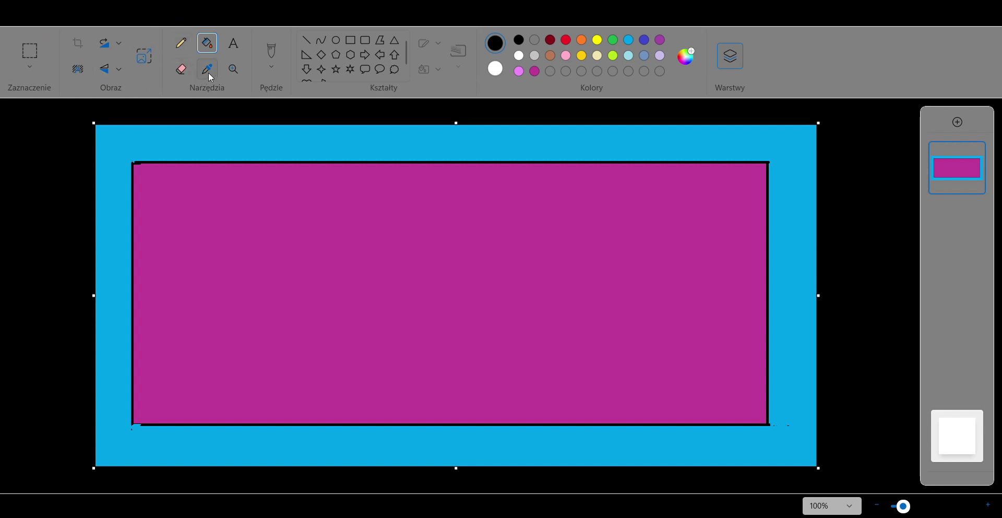
- Draw a black horizontal line across the upper part of the magenta area and fill the band above it light gray
left_click(308, 39)
left_click_drag(132, 230, 771, 285)
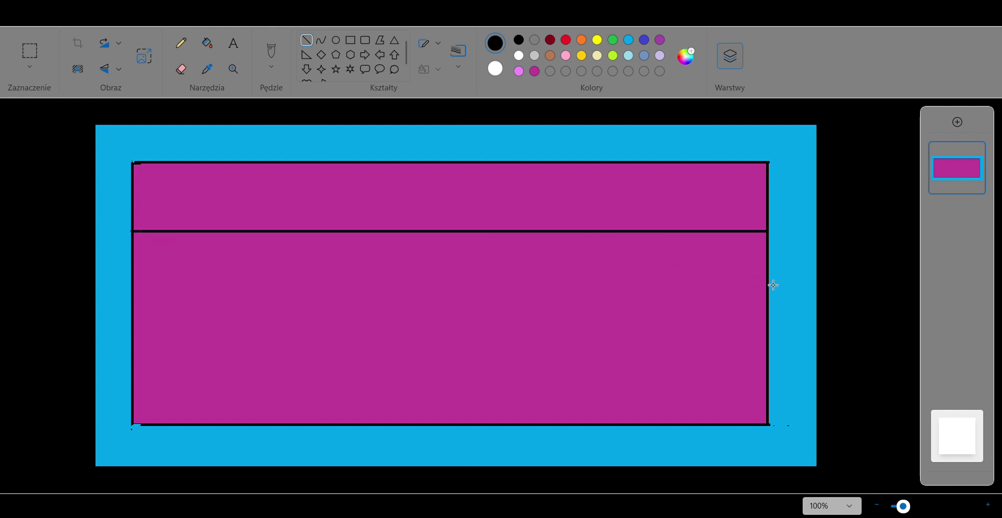
left_click(212, 174)
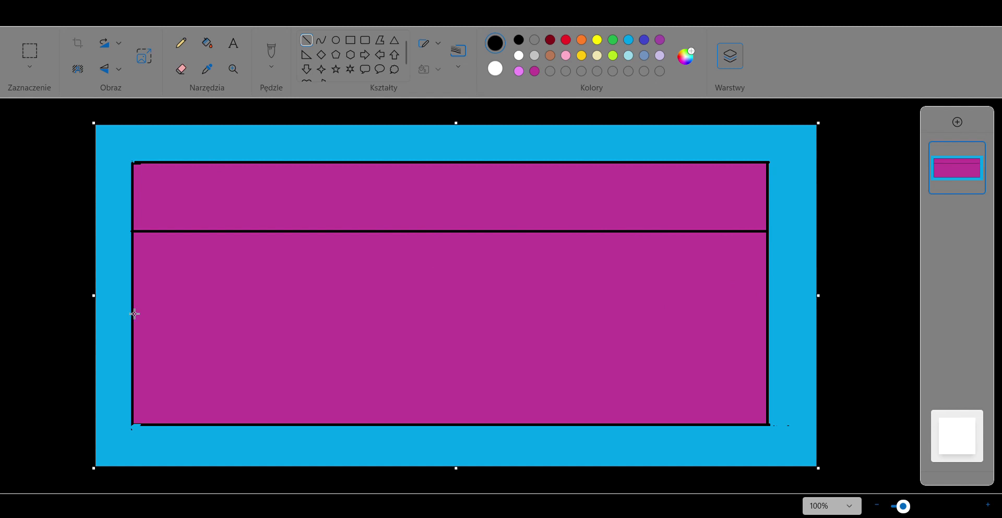
left_click(206, 43)
left_click(535, 54)
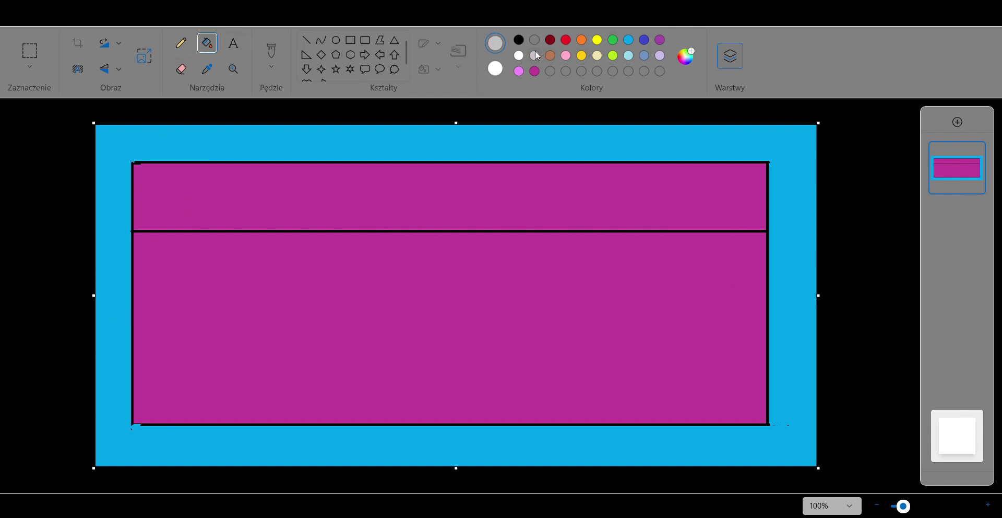
left_click(449, 177)
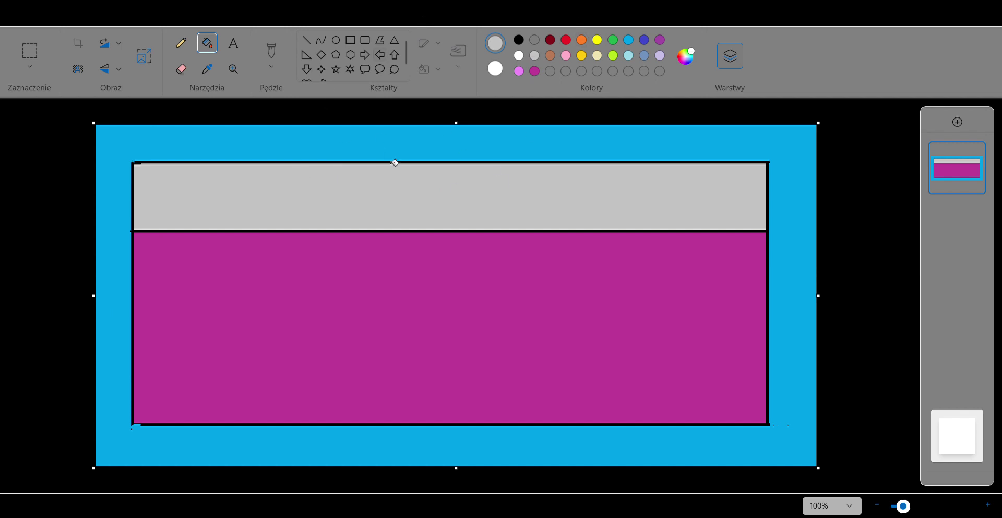
- Draw a black horizontal line across the lower part of the magenta area and fill the band below it light gray
left_click(307, 40)
mouse_move(131, 389)
left_mouse_down()
mouse_move(179, 406)
mouse_move(729, 386)
mouse_move(770, 395)
left_mouse_up()
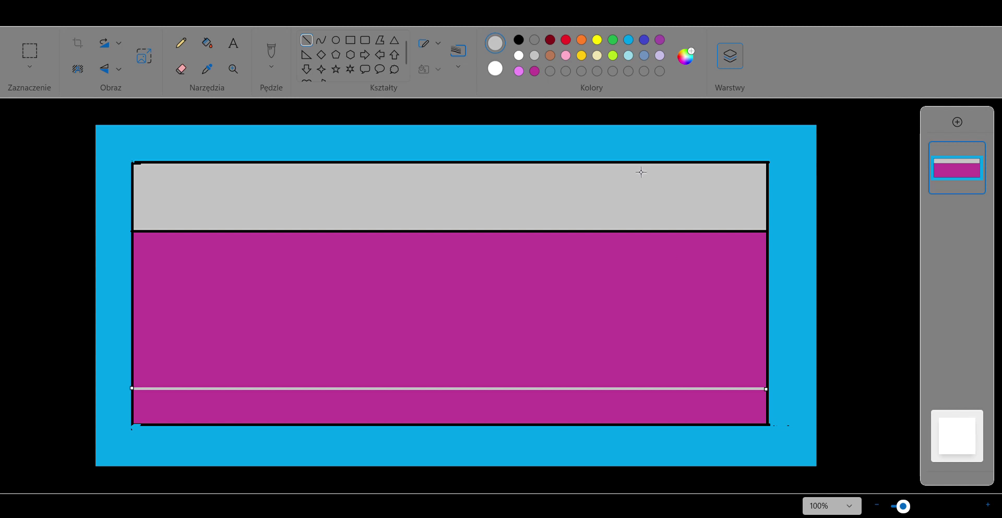
left_click(520, 39)
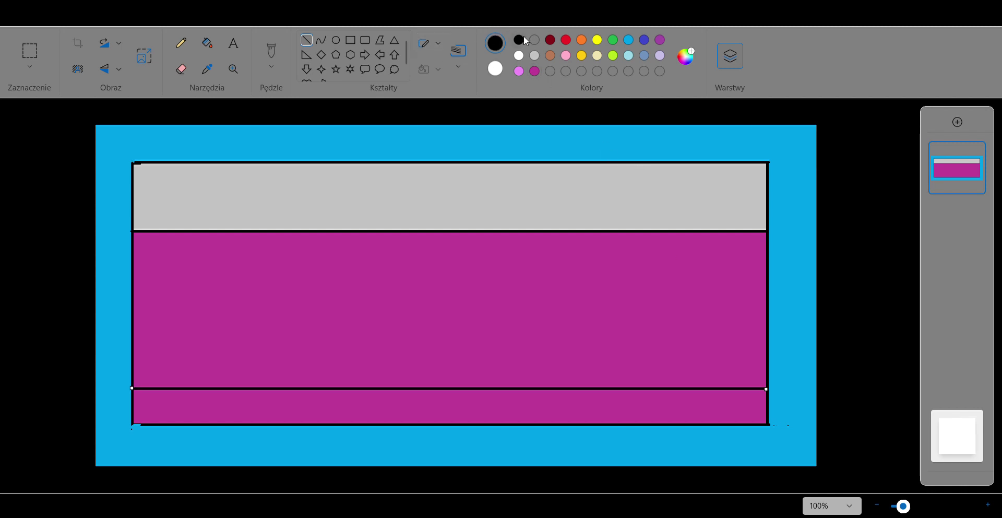
left_click(209, 45)
left_click(534, 57)
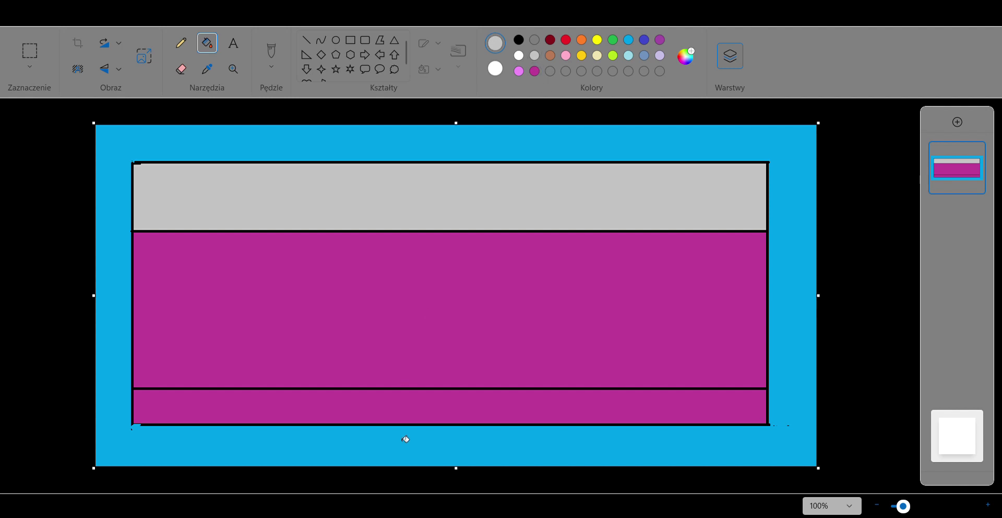
left_click(433, 407)
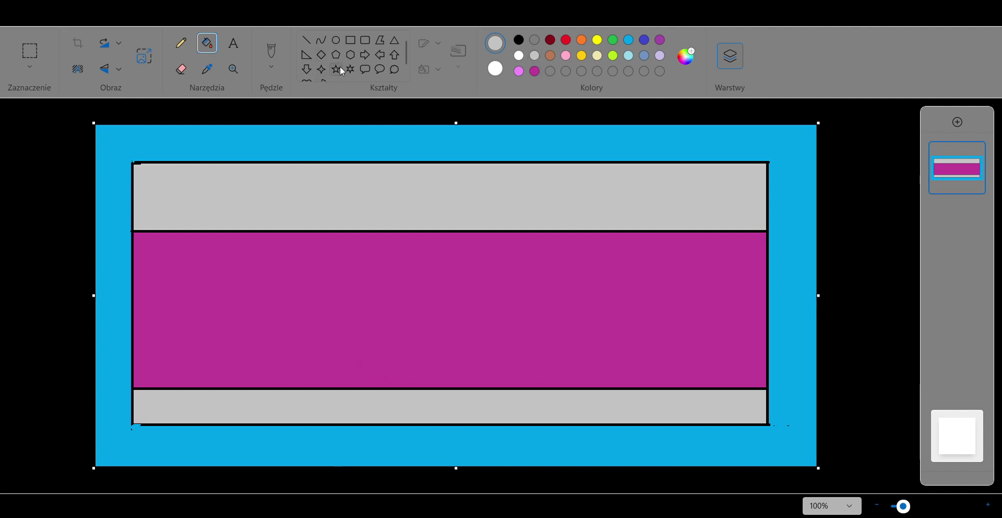
- Draw two red-outlined four-point stars in the upper gray band, a small one at the left end and a larger one at the right
left_click(321, 68)
left_click(565, 40)
mouse_move(147, 191)
left_mouse_down()
mouse_move(188, 234)
mouse_move(178, 213)
left_mouse_up()
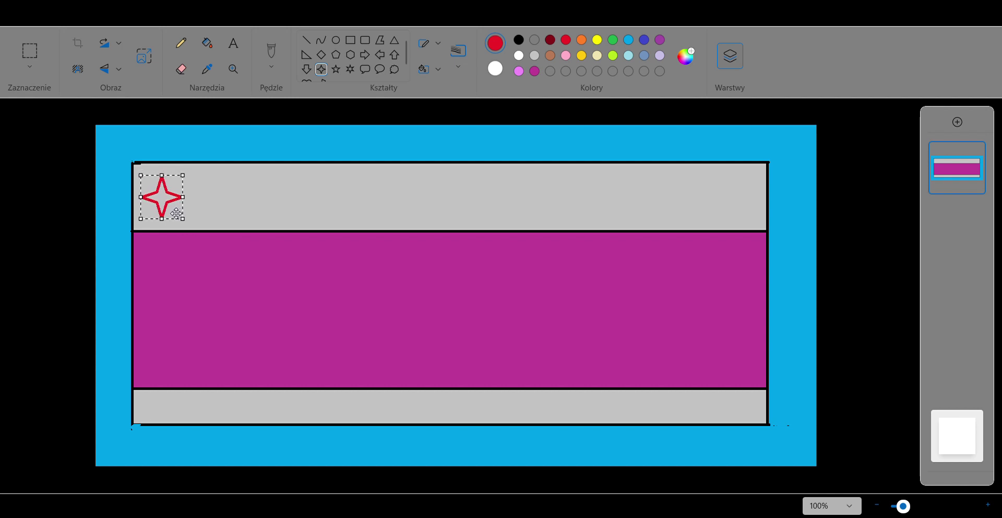
left_click(187, 196)
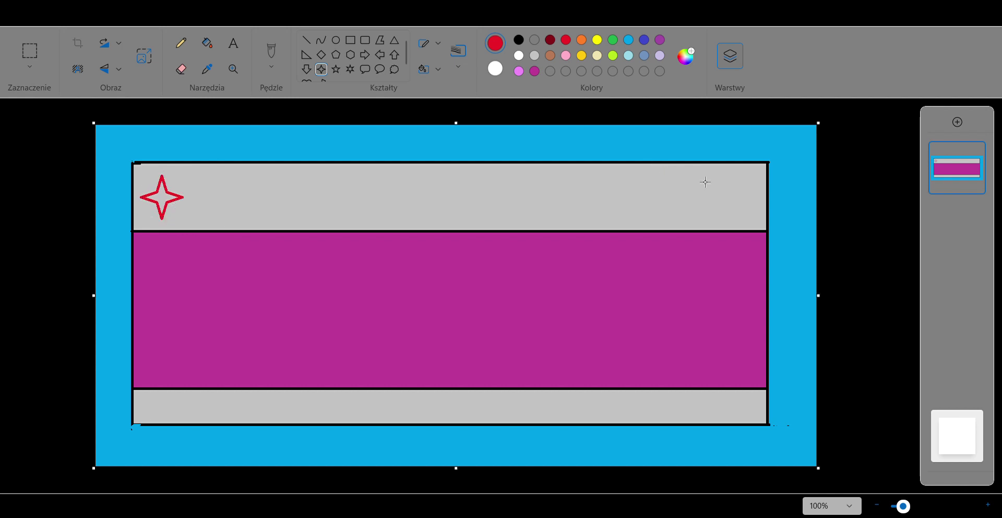
mouse_move(699, 173)
left_mouse_down()
mouse_move(762, 236)
mouse_move(749, 208)
left_mouse_up()
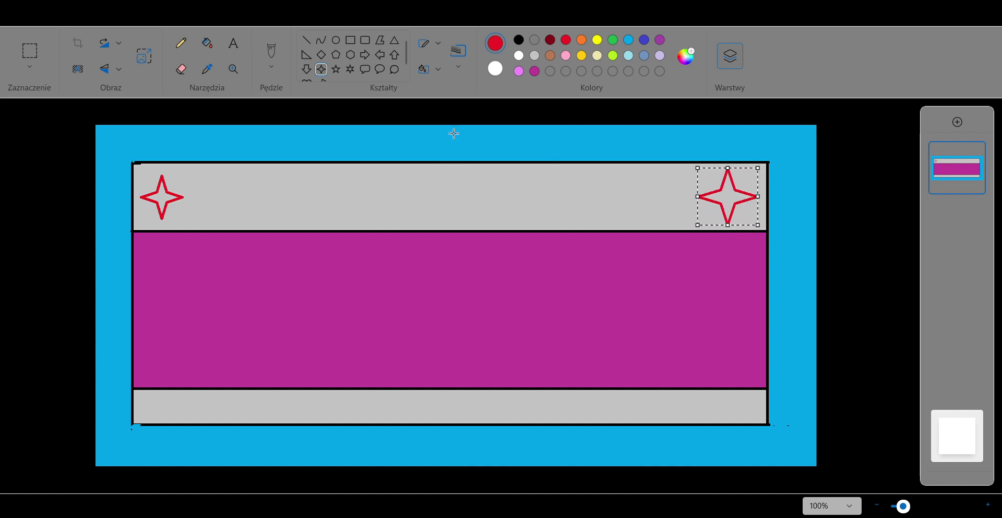
- Draw a dark gray heart outline at the left end of the lower gray band
scroll(316, 63, "down", 1)
left_click(307, 71)
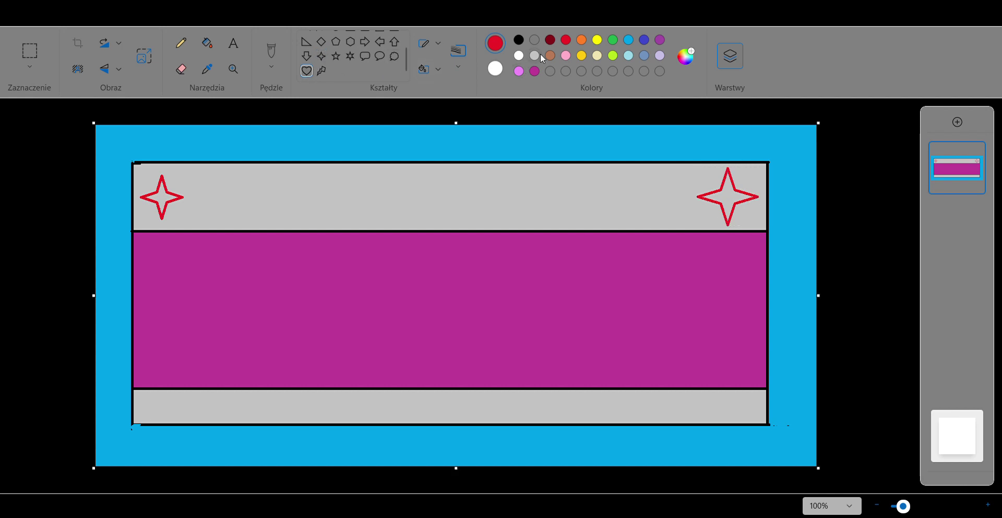
left_click(536, 41)
left_click_drag(147, 389, 172, 410)
left_click(271, 312)
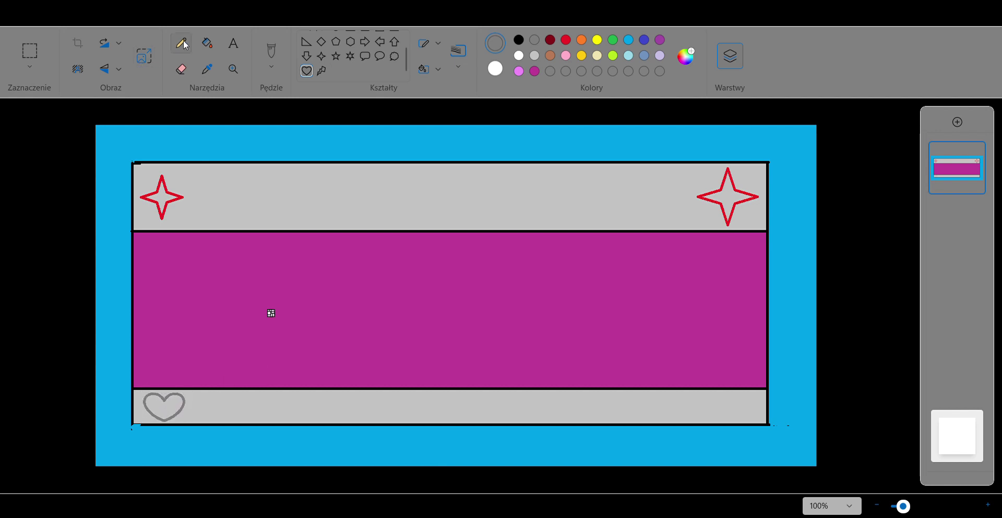
- Fill the larger star at the right end of the upper band with light pink
left_click(206, 43)
left_click(519, 71)
left_click(723, 203)
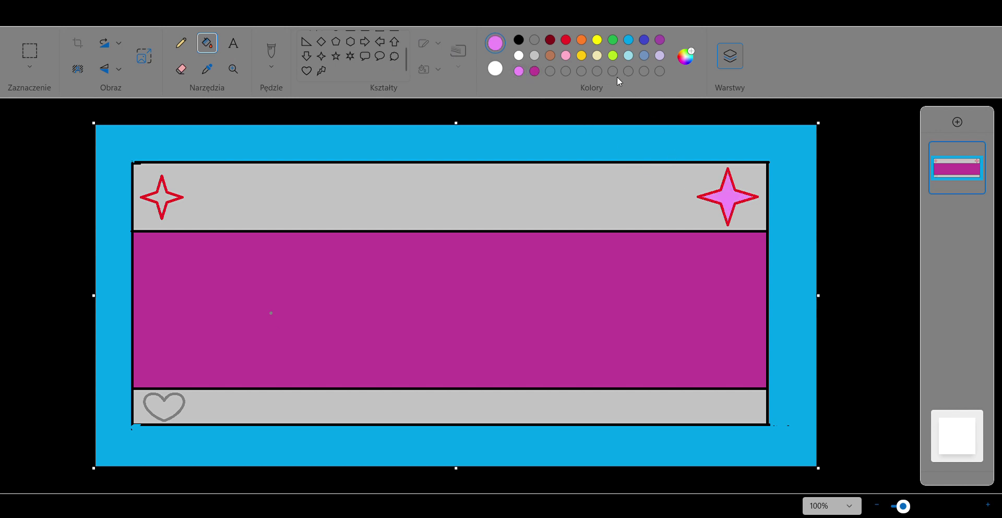
- Fill the small star in the upper band with lime and the heart in the lower band with indigo
left_click(613, 56)
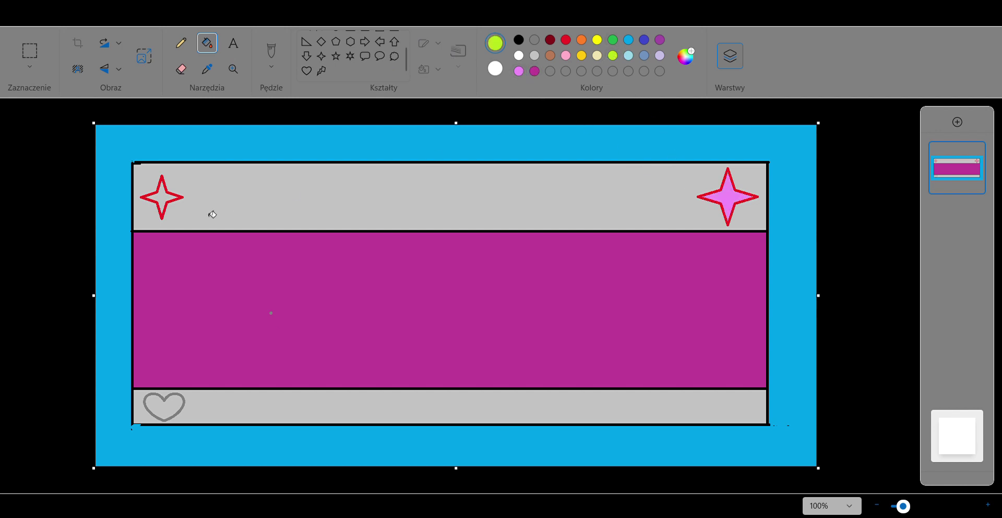
left_click(165, 194)
left_click(645, 40)
left_click(165, 416)
- Draw an indigo-outlined six-point star at the right end of the lower gray band and fill it with rose pink
left_click(355, 58)
mouse_move(725, 399)
left_mouse_down()
mouse_move(752, 423)
mouse_move(743, 396)
mouse_move(751, 409)
left_mouse_up()
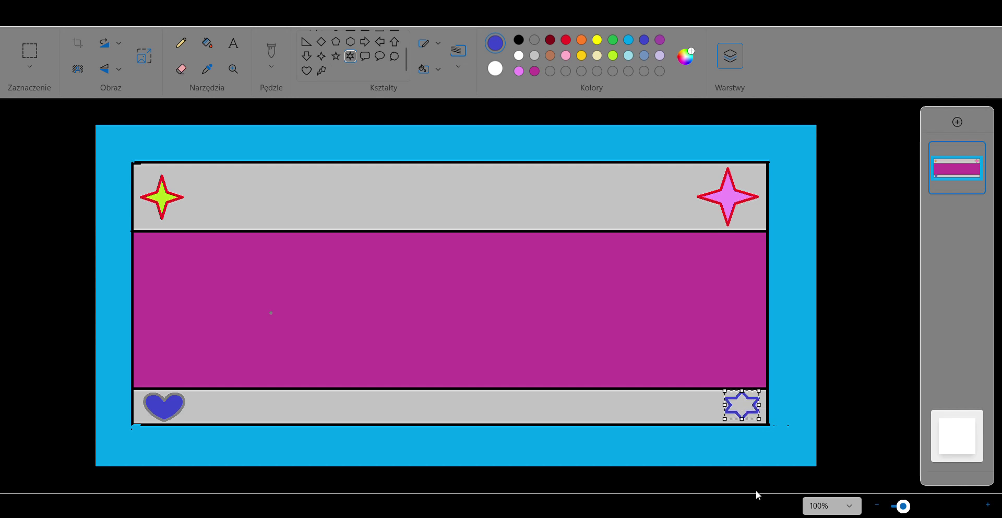
left_click(207, 43)
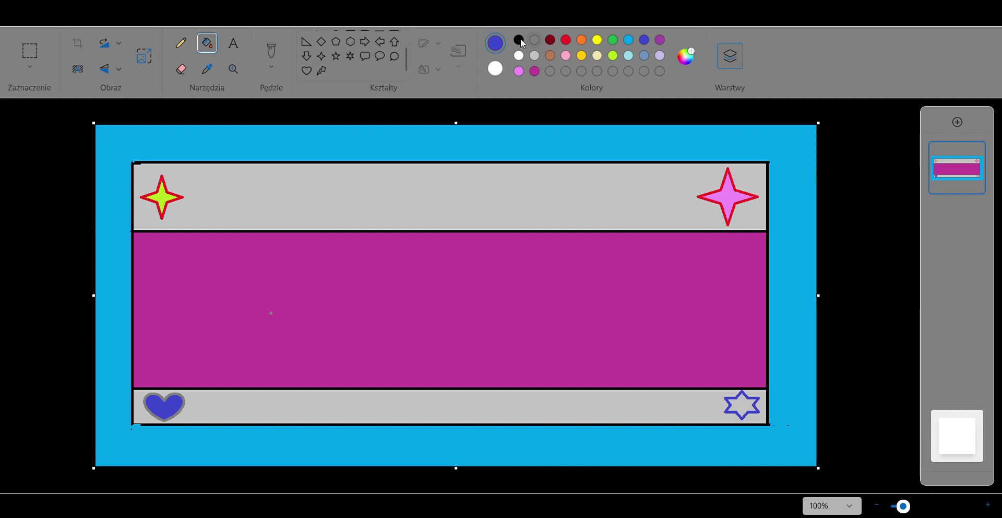
left_click(535, 56)
left_click(581, 40)
left_click(566, 55)
left_click(742, 407)
scroll(322, 77, "up", 1)
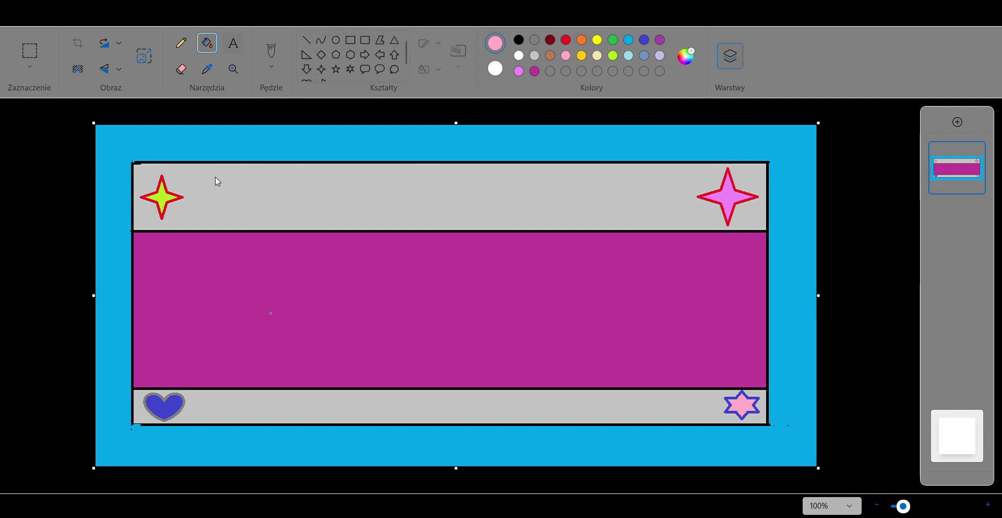
- Place a text box with black text color in the upper gray band, spanning the space between the two stars
left_click_drag(202, 176, 470, 211)
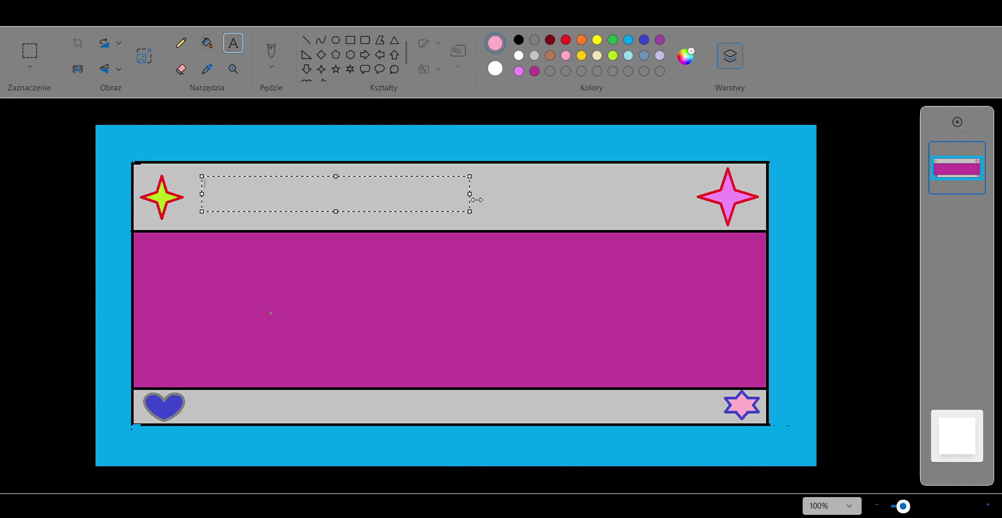
left_click(519, 40)
left_click_drag(479, 194, 694, 211)
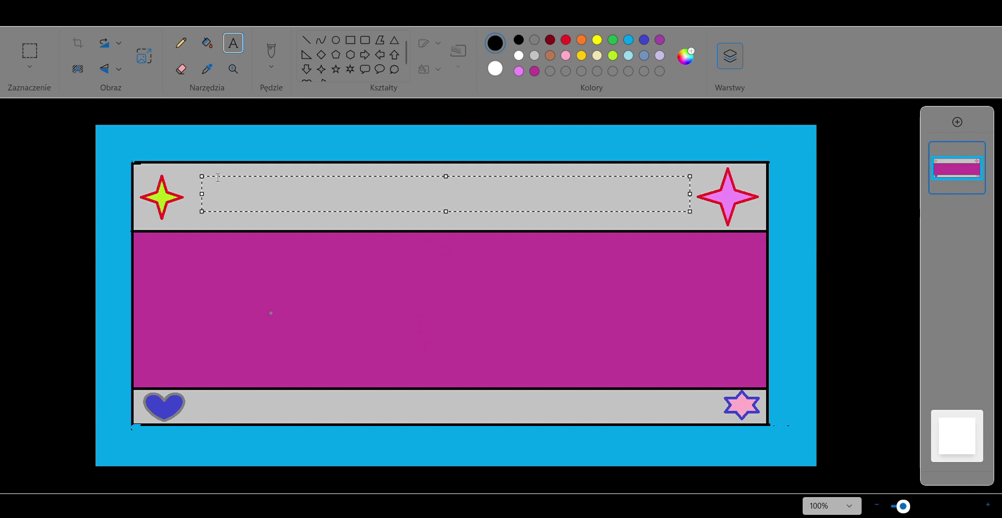
- Try the title "Milk chokolate" in the upper band's text box
type("mi")
key("BackSpace")
key("BackSpace")
type("mi")
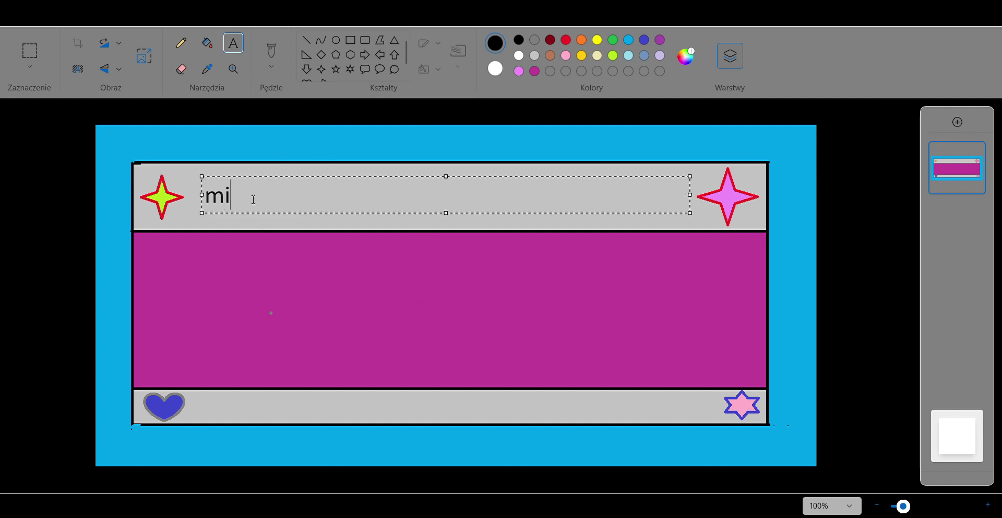
key("BackSpace")
key("BackSpace")
type("Milk ")
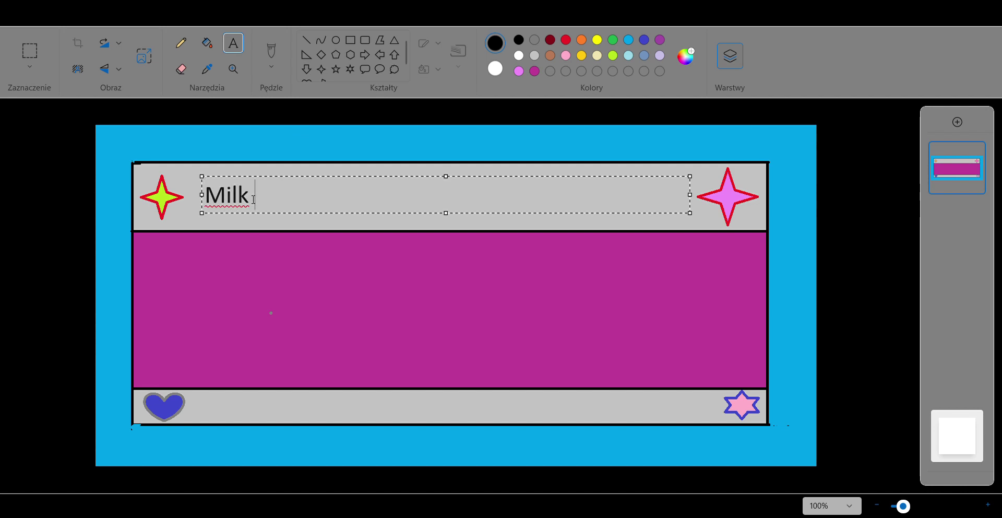
type("cholate")
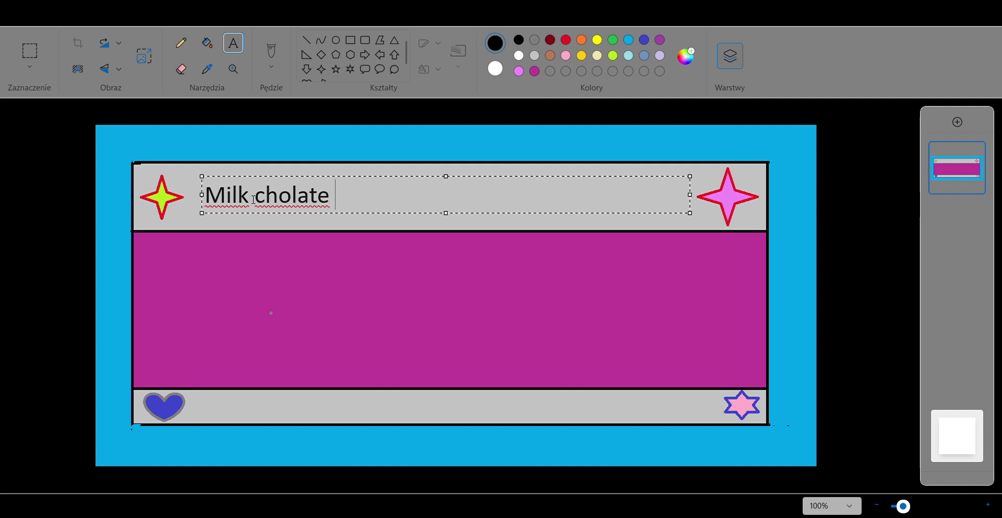
key("BackSpace")
key("BackSpace")
key("BackSpace")
key("BackSpace")
key("BackSpace")
key("BackSpace")
key("BackSpace")
key("BackSpace")
key("BackSpace")
key("BackSpace")
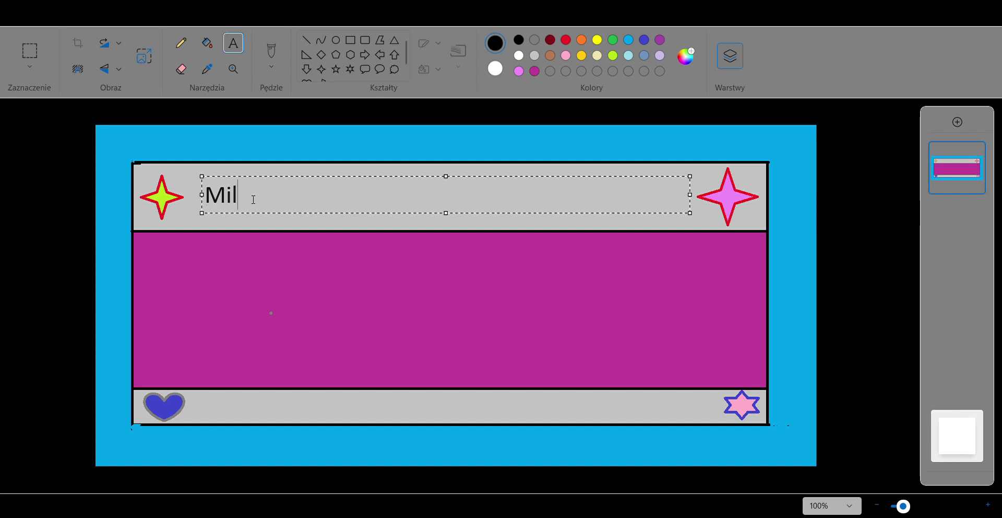
type("k cho")
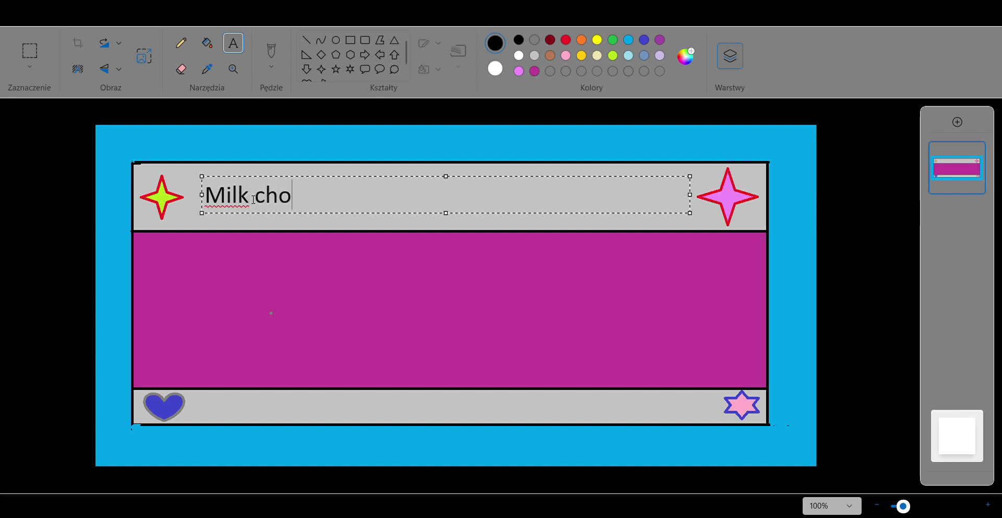
type("kolate")
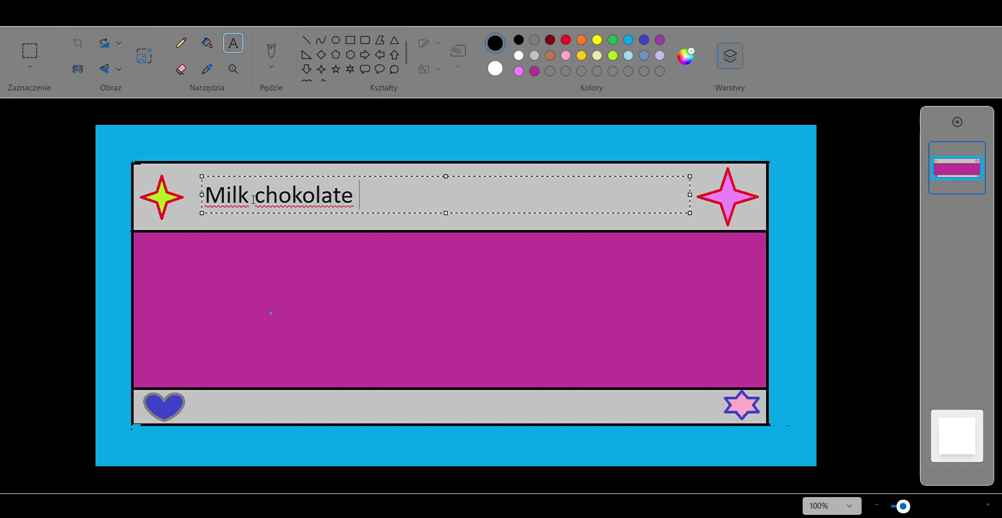
- Clear the English title from the upper band's text box
key("BackSpace")
key("BackSpace")
key("BackSpace")
key("BackSpace")
key("BackSpace")
key("BackSpace")
key("BackSpace")
key("BackSpace")
key("BackSpace")
key("BackSpace")
key("BackSpace")
key("BackSpace")
key("BackSpace")
key("BackSpace")
key("BackSpace")
type("ml")
key("BackSpace")
key("BackSpace")
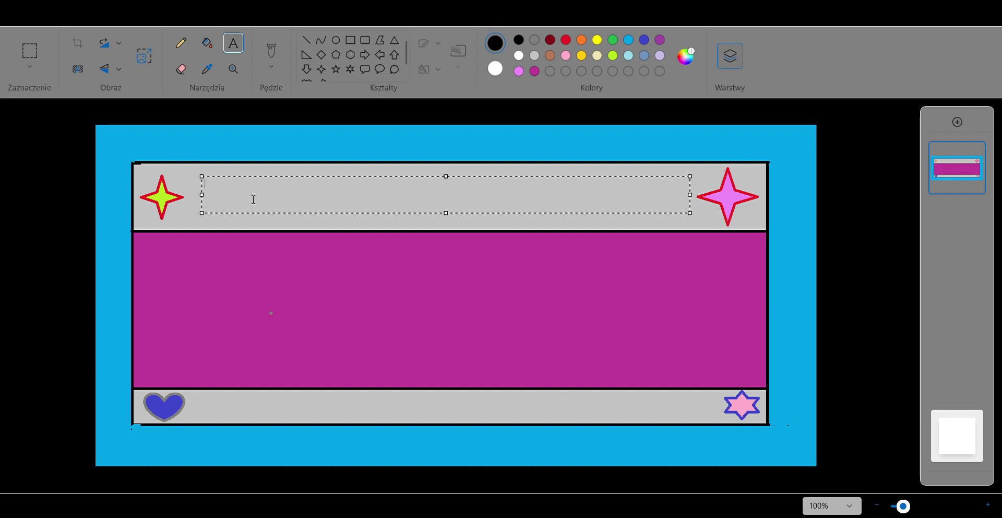
- Enter the black title "Mleczna czekolada" in the upper band's text box and commit it to the canvas
type("Mleczna")
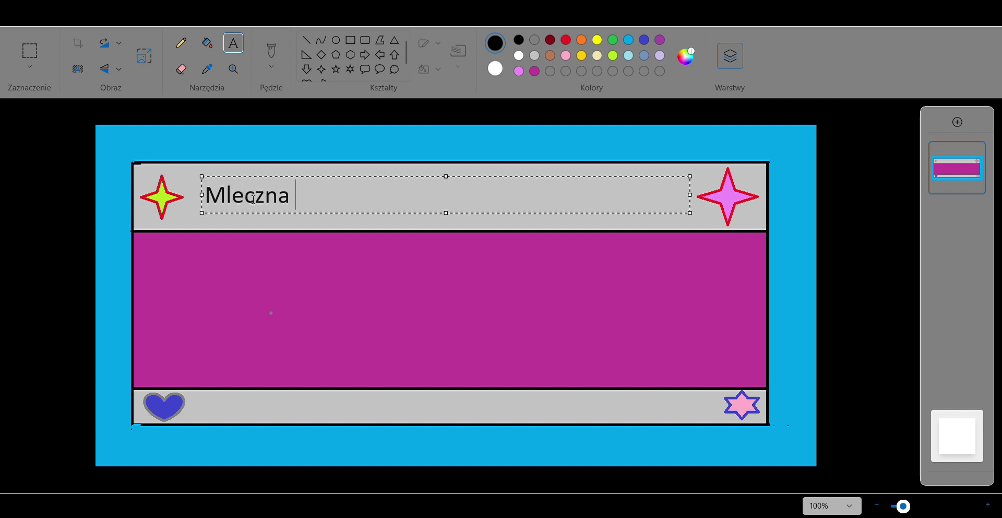
type(" czekolada")
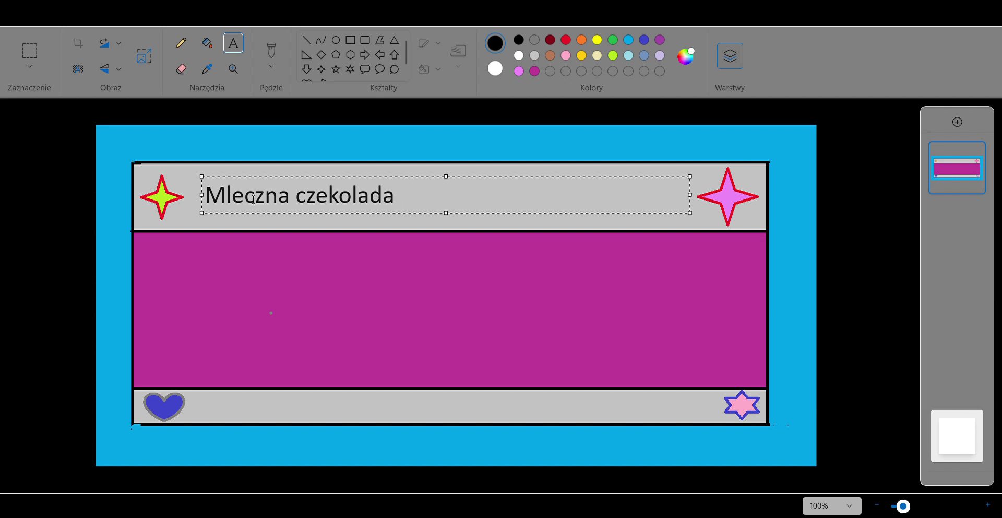
key("Return")
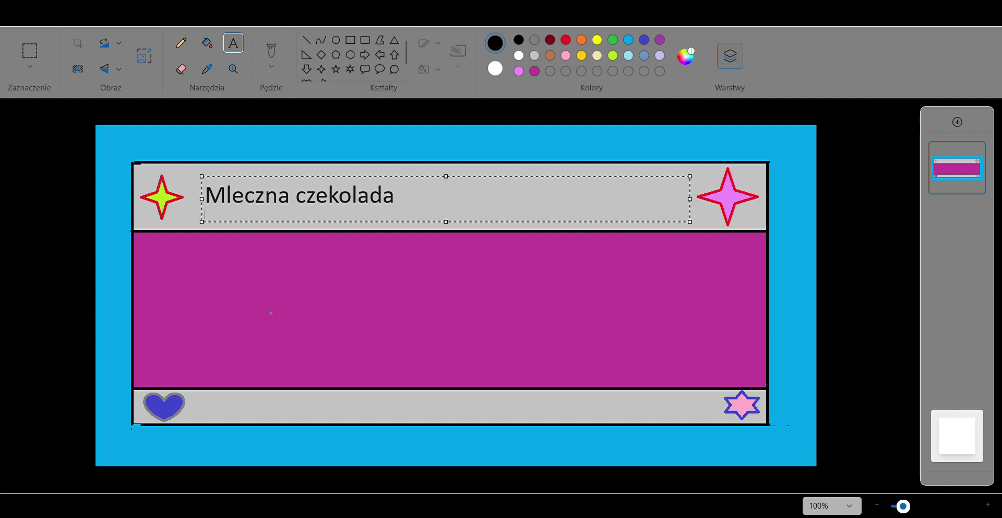
left_click(407, 254)
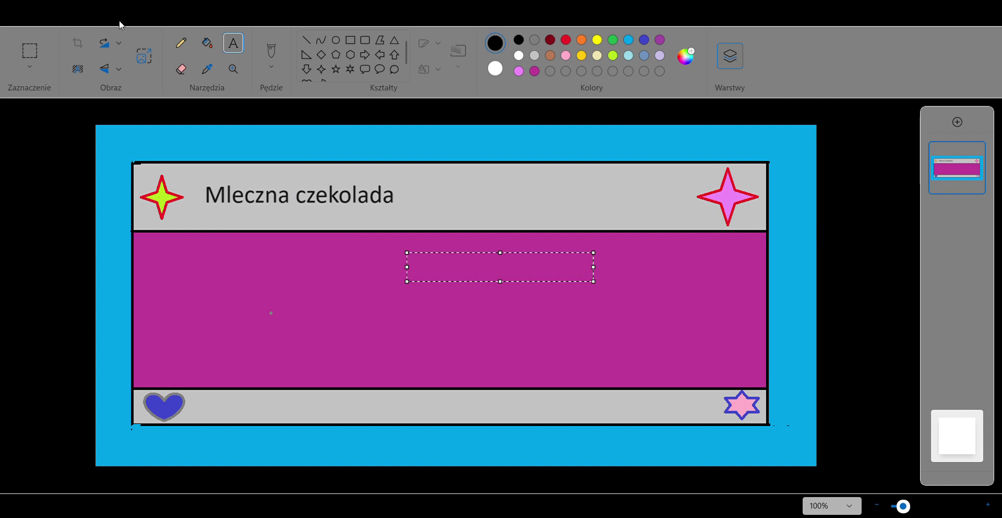
left_click(302, 199)
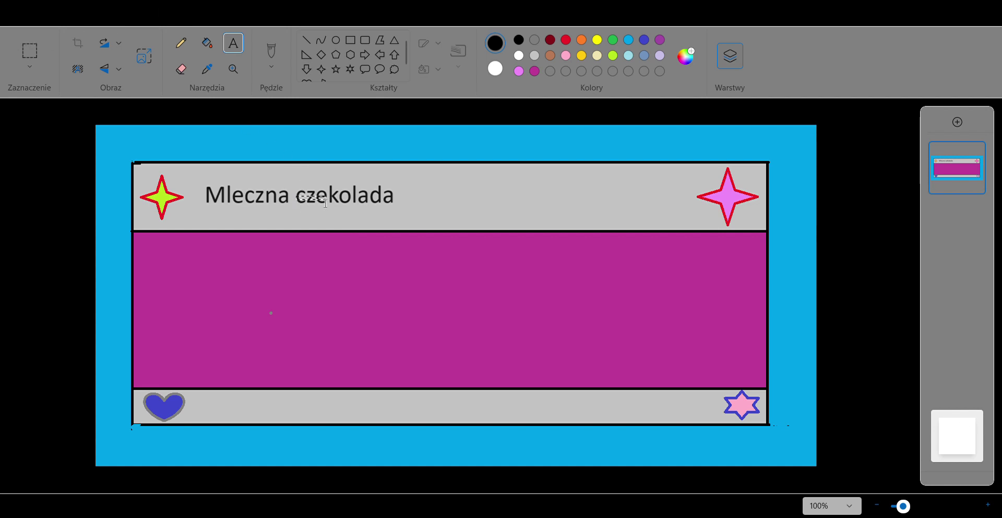
left_click(289, 189)
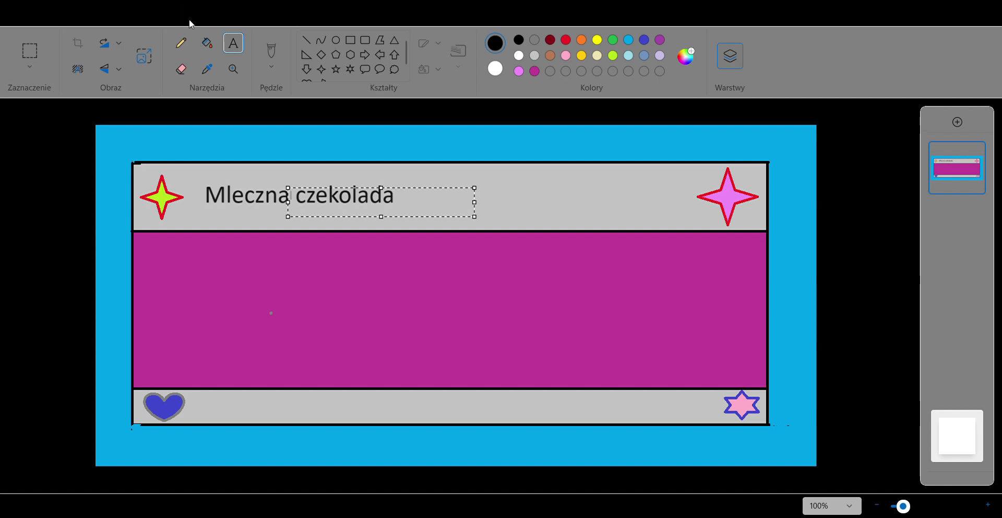
left_click(330, 288)
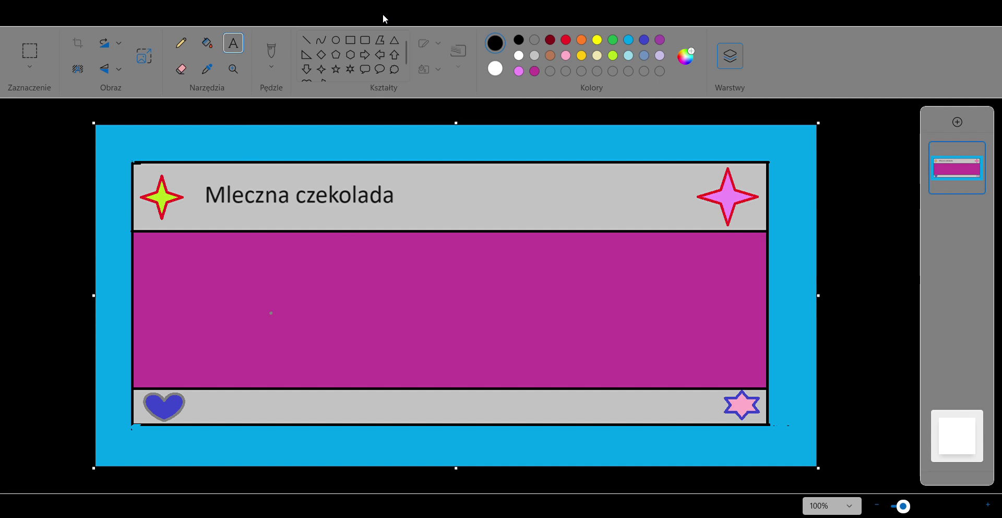
- Draw a dark red diamond outline in the upper gray band to the right of the title and fill it white
left_click(322, 54)
left_click(519, 71)
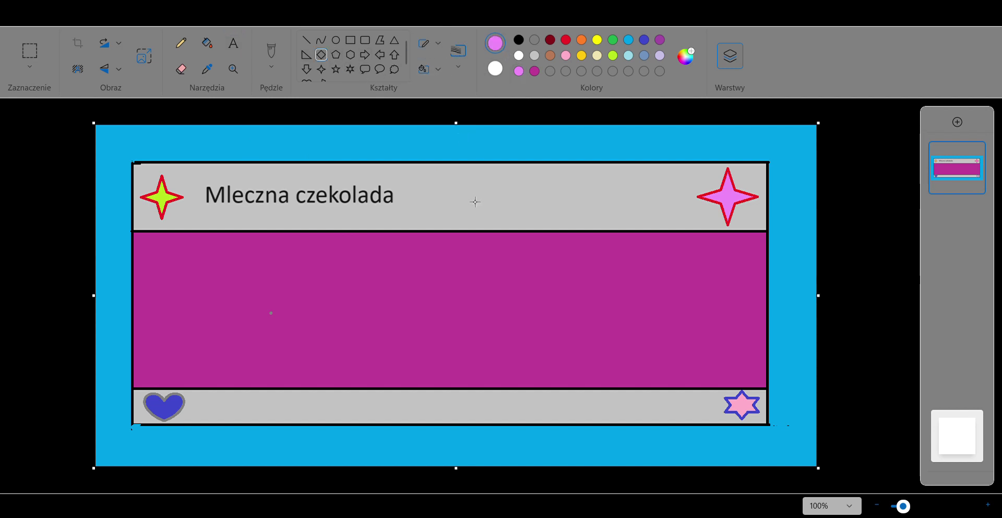
left_click_drag(464, 169, 544, 225)
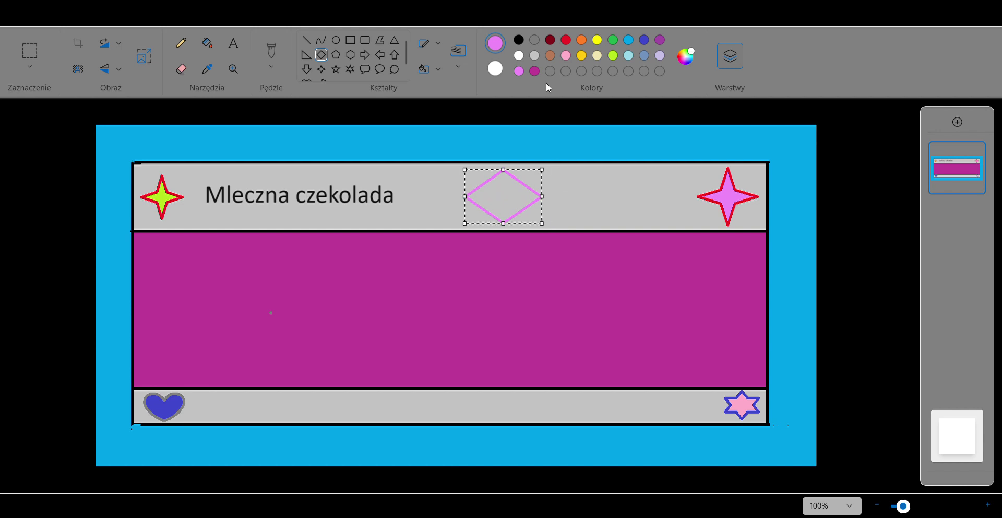
left_click(534, 71)
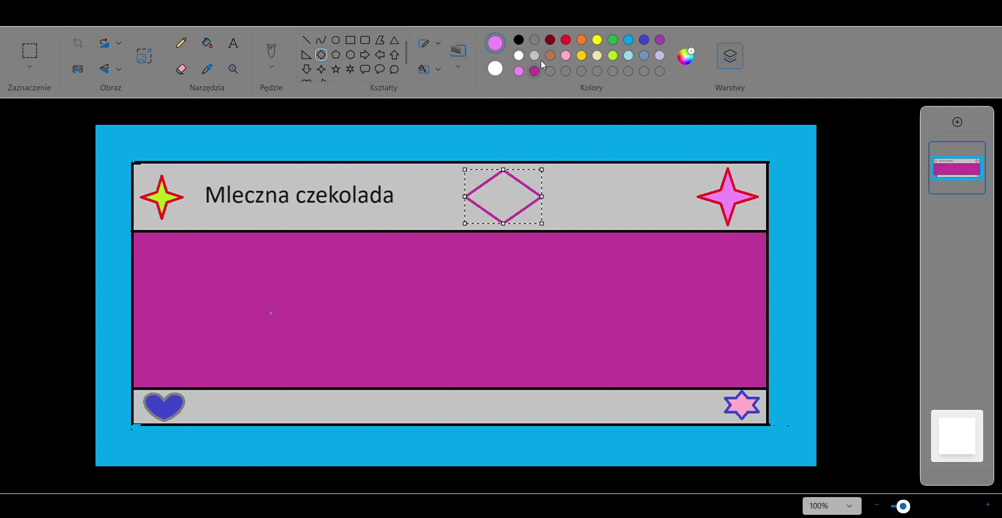
left_click(551, 41)
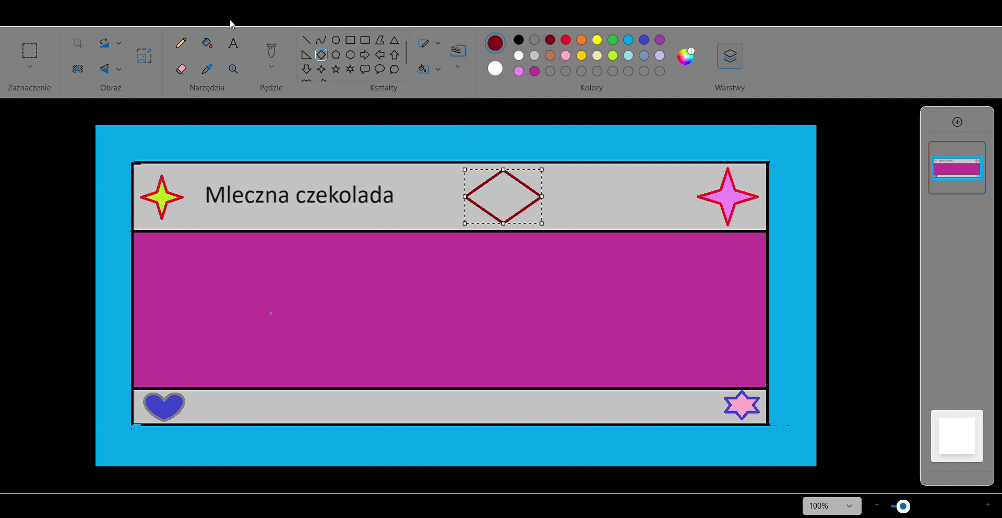
left_click(208, 43)
left_click(519, 56)
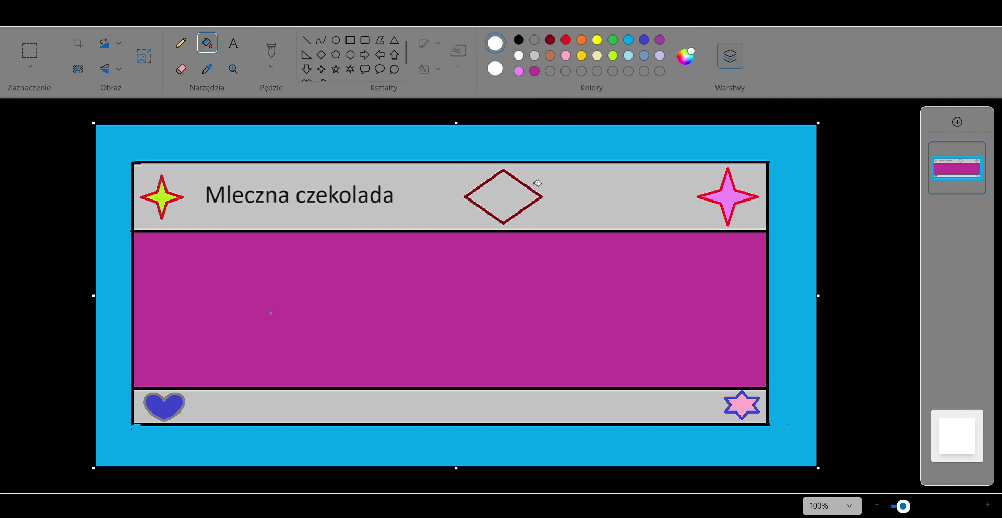
left_click(521, 200)
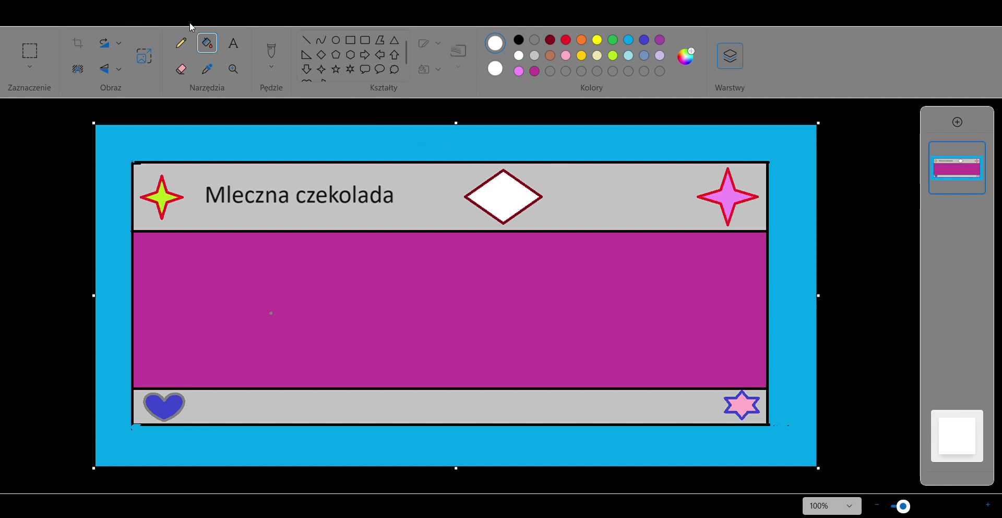
- Add a wide text box between the heart and the star in the lower gray band with white text "mleczna roskosz"
left_click(231, 52)
left_click_drag(214, 398, 684, 429)
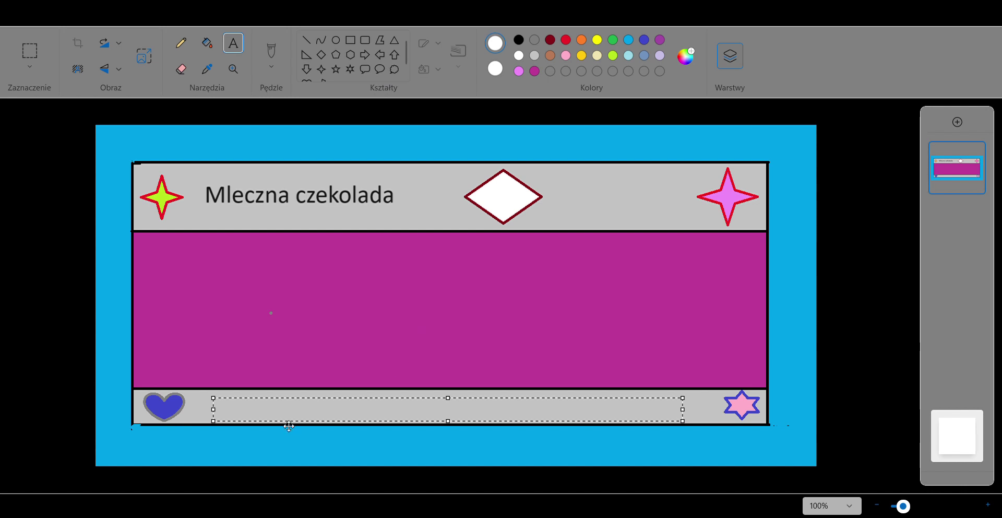
type("m")
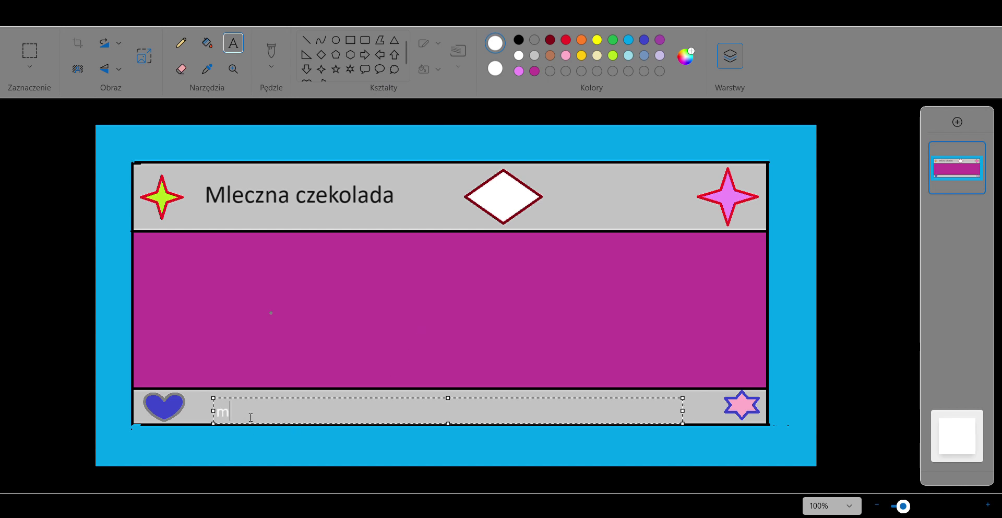
type("leczna roskosz")
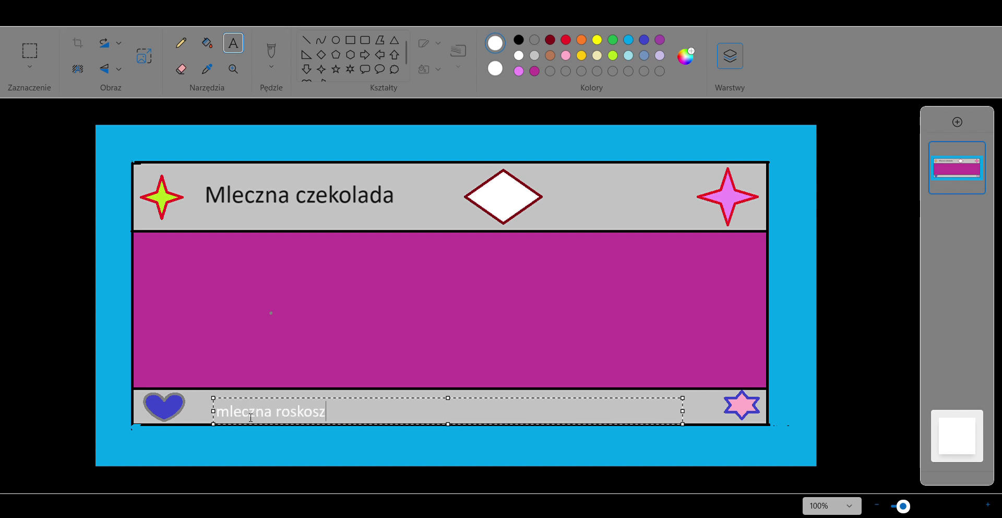
- Replace the word "roskosz" with "kraina" in the lower band's text and commit it to the canvas
key("BackSpace")
key("BackSpace")
key("BackSpace")
key("BackSpace")
key("BackSpace")
key("BackSpace")
key("BackSpace")
key("BackSpace")
type("kraina")
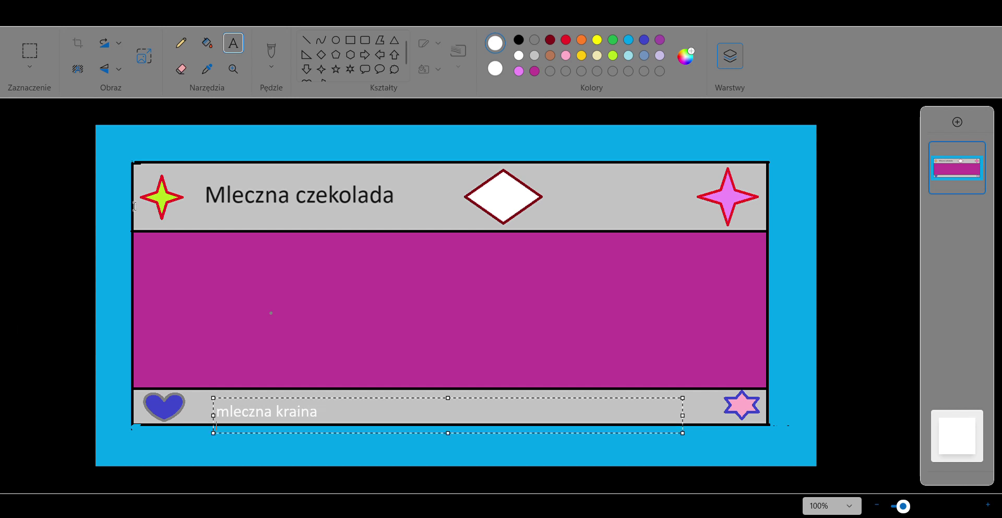
left_click(390, 307)
left_click(331, 421)
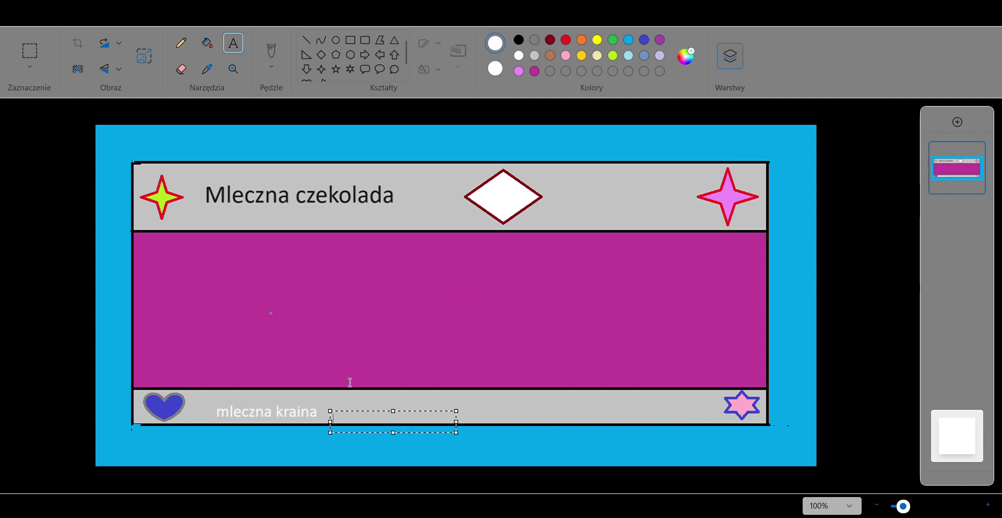
- Try a white curve arching from the lower gray band up over the magenta area, and undo it
left_click(322, 39)
left_click_drag(346, 404, 541, 258)
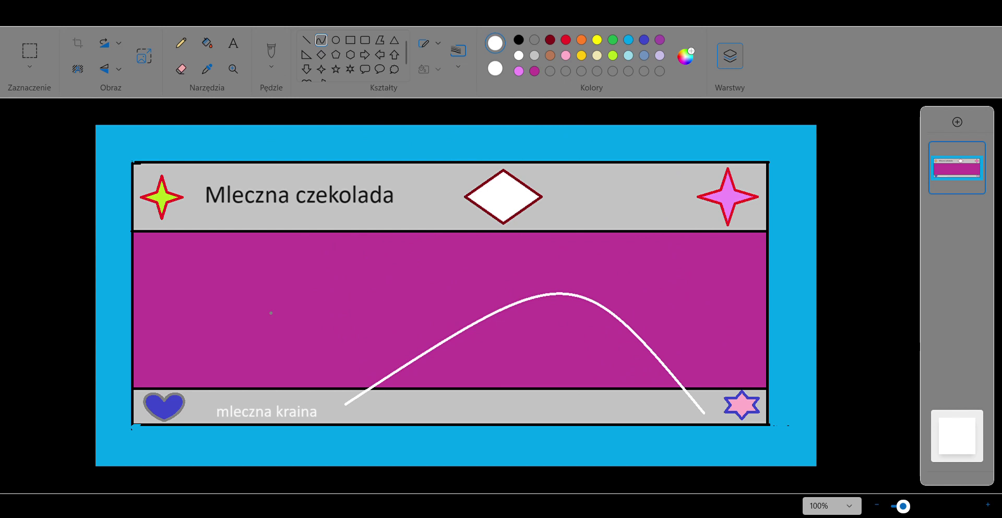
left_click(163, 15)
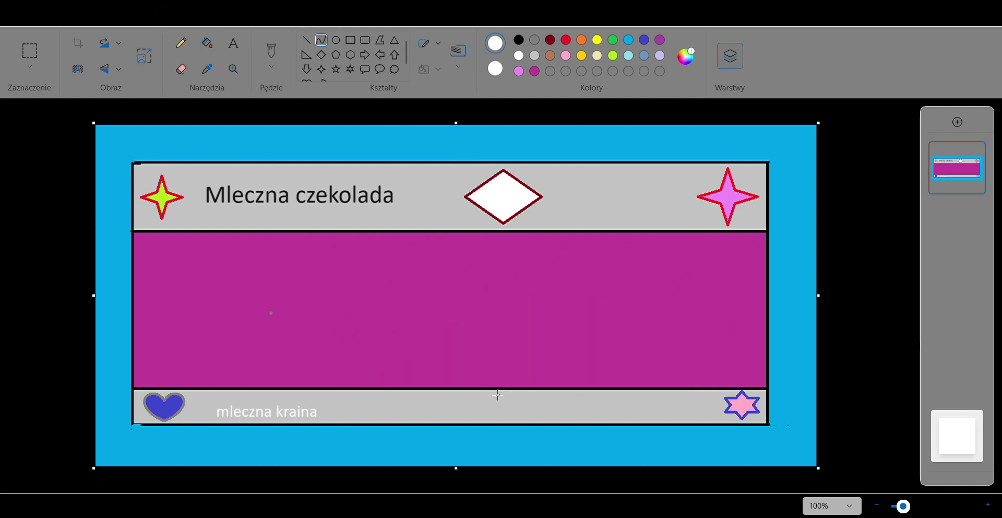
- Draw a white curve from the magenta area's lower edge to its upper-right corner, bowed toward the upper left
left_click_drag(504, 394, 767, 231)
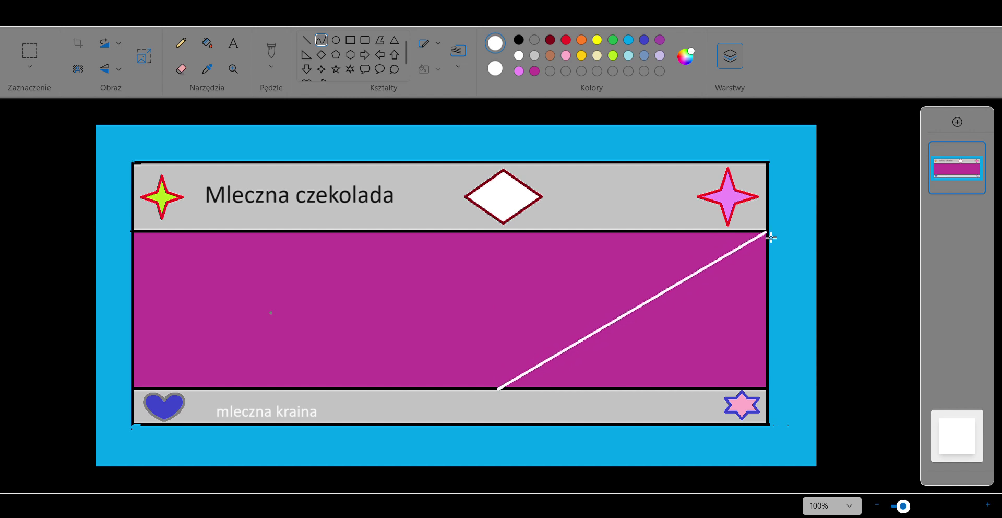
left_click_drag(644, 315, 605, 289)
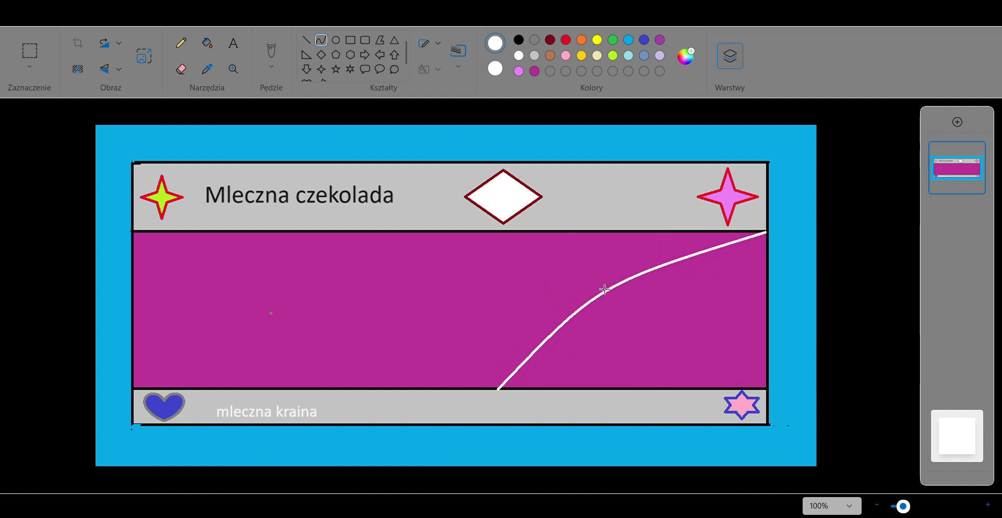
- Narrow the white curve so it runs steeply from the magenta area's lower edge to its upper-right corner
left_click(511, 391)
left_click_drag(511, 391, 537, 358)
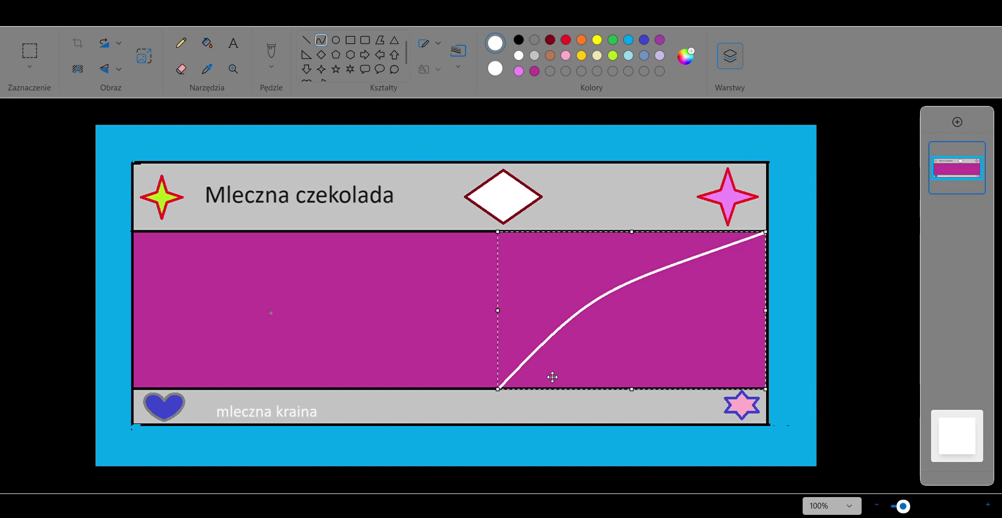
left_click_drag(503, 395, 671, 390)
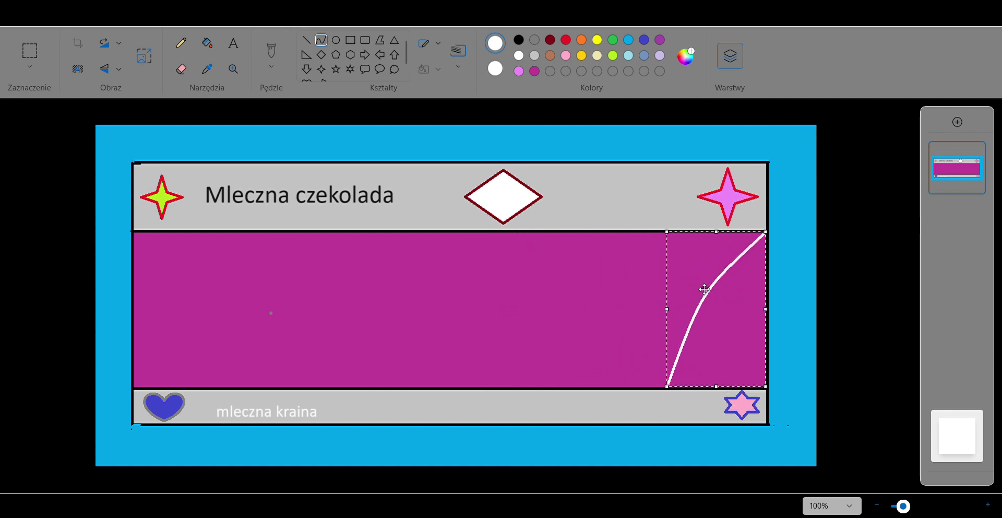
left_click(604, 319)
- Try short white curves branching off the middle of the right-hand white curve, and undo each one
left_click_drag(708, 298, 633, 275)
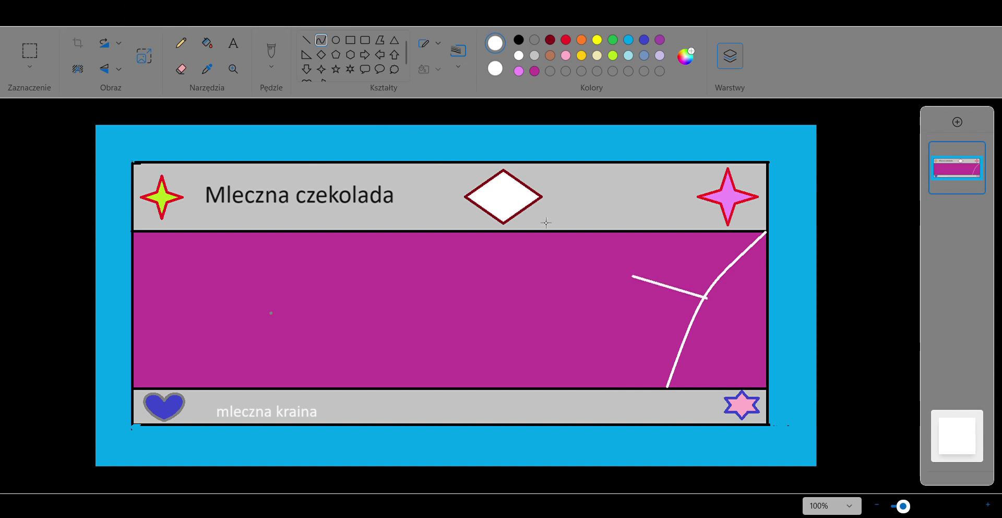
left_click(172, 22)
left_click_drag(701, 301, 664, 272)
left_click(163, 22)
left_click_drag(722, 277, 711, 268)
left_click(175, 24)
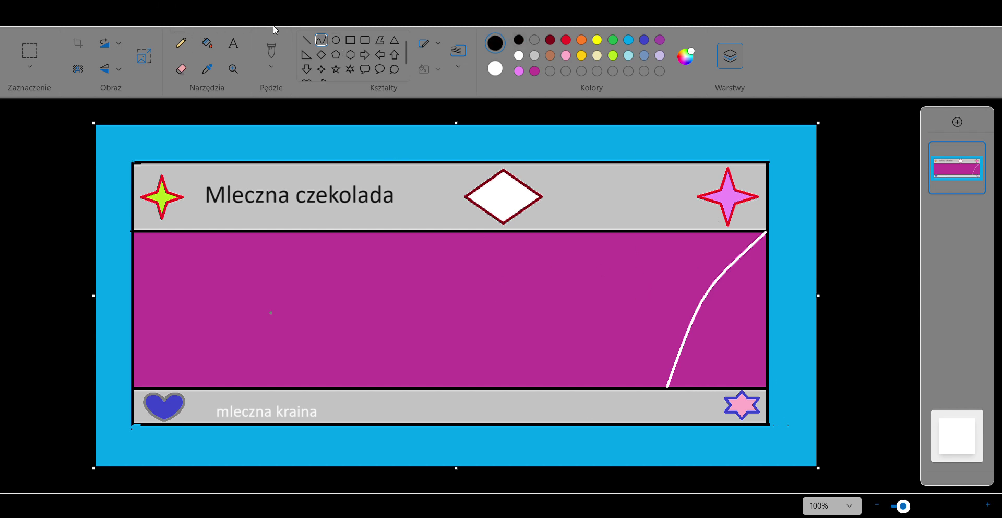
- Fill only the part of the magenta area right of the white curve with black, undoing any stray fills
left_click(207, 43)
left_click(777, 313)
left_click(747, 325)
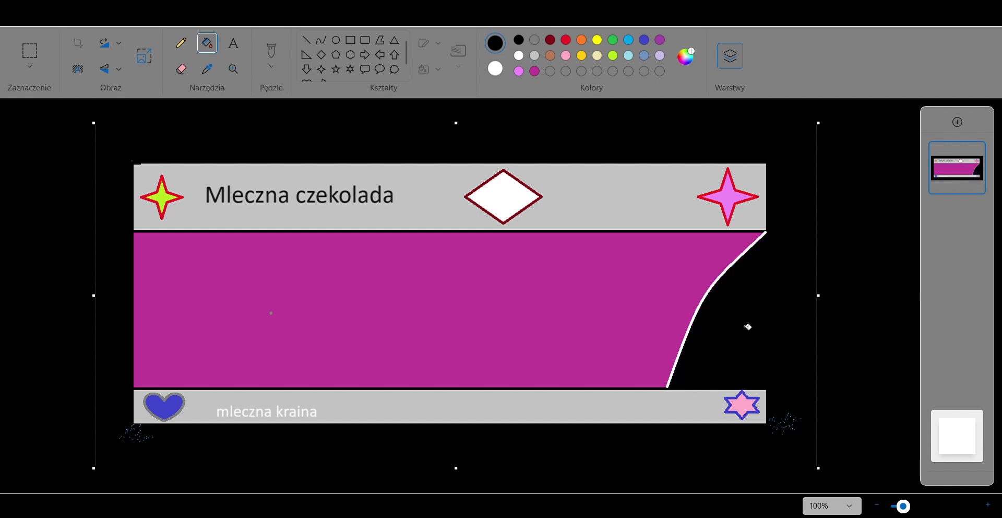
left_click(161, 24)
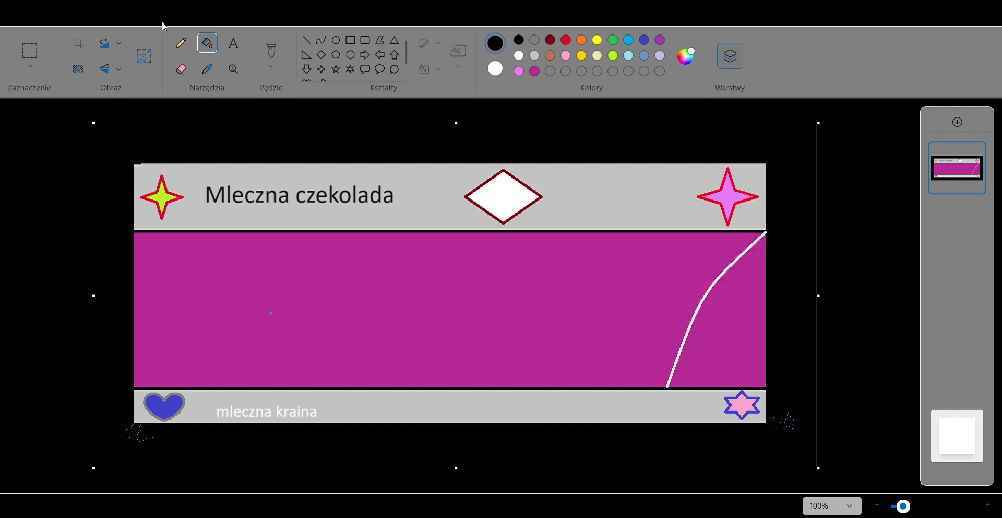
left_click(161, 24)
left_click(737, 343)
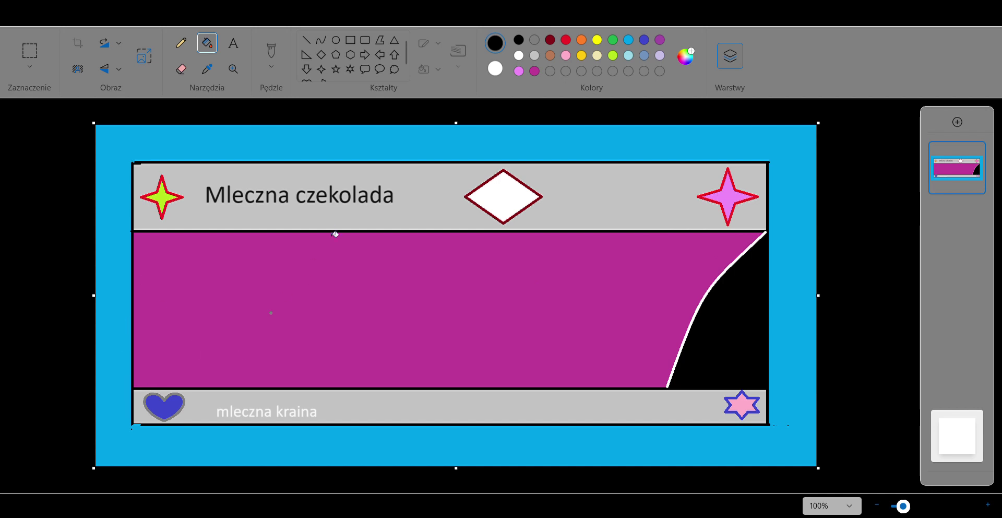
- Try a black curve across the left part of the magenta area with a black fill beside it, and undo both
left_click(321, 40)
left_click_drag(141, 390, 252, 238)
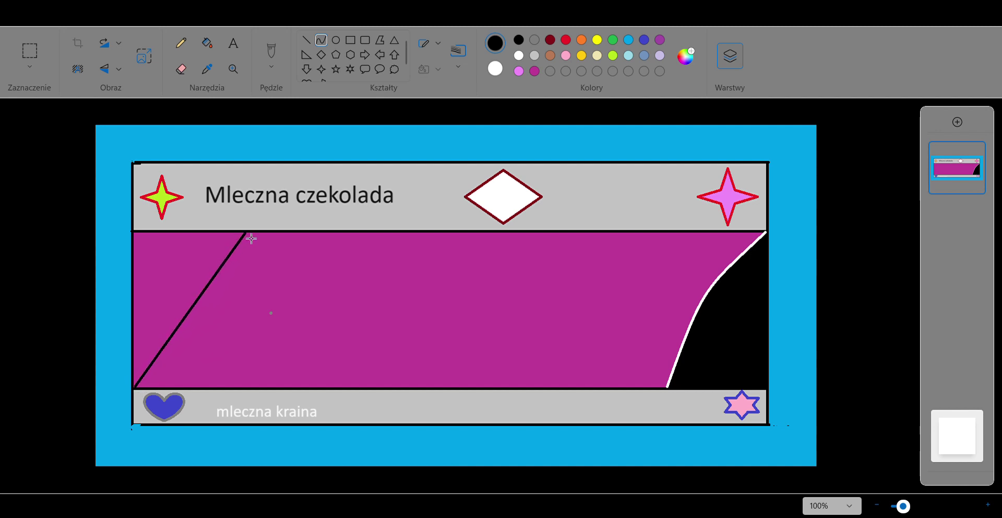
left_click_drag(207, 300, 245, 315)
left_click(215, 45)
left_click(186, 268)
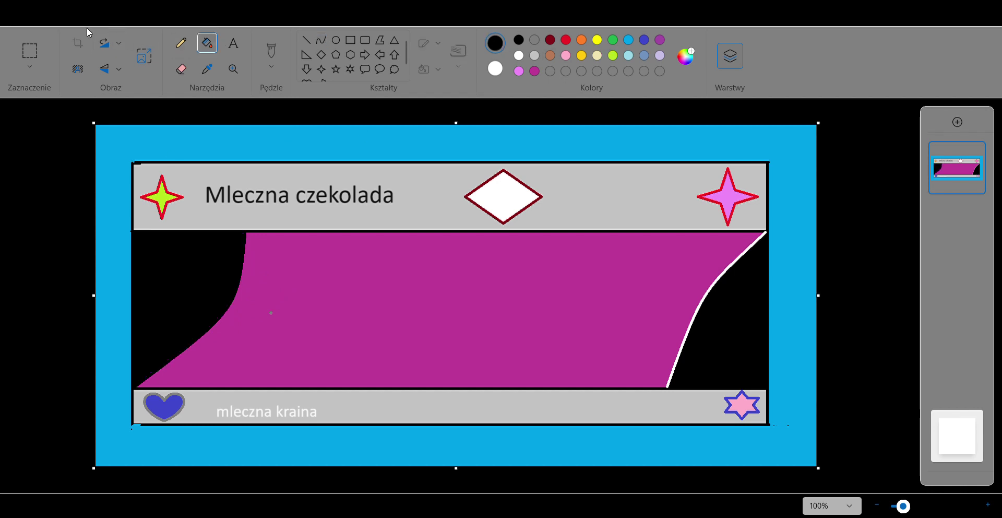
key("ctrl+z")
key("ctrl+z")
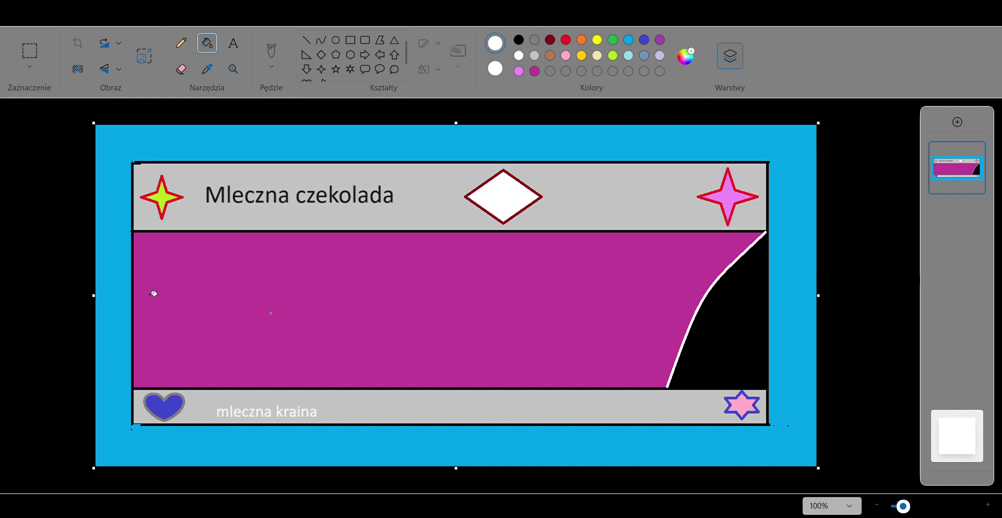
- Draw a white curve from the magenta area's lower-left corner to its upper edge, bowed toward the lower right
left_click(321, 39)
left_click_drag(132, 389, 271, 233)
left_click_drag(198, 308, 242, 326)
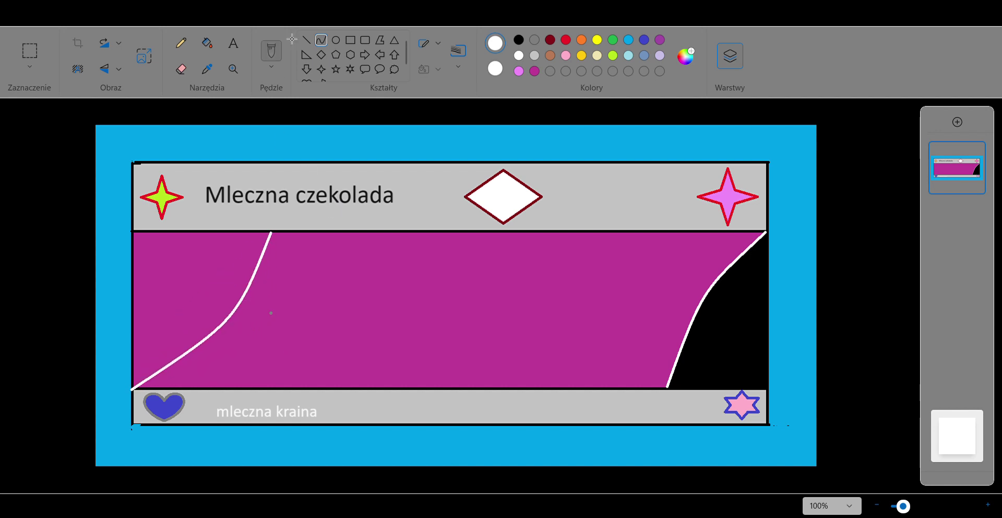
- Fill the part of the magenta area left of the new white curve with black
left_click(209, 45)
left_click(518, 39)
left_click(228, 262)
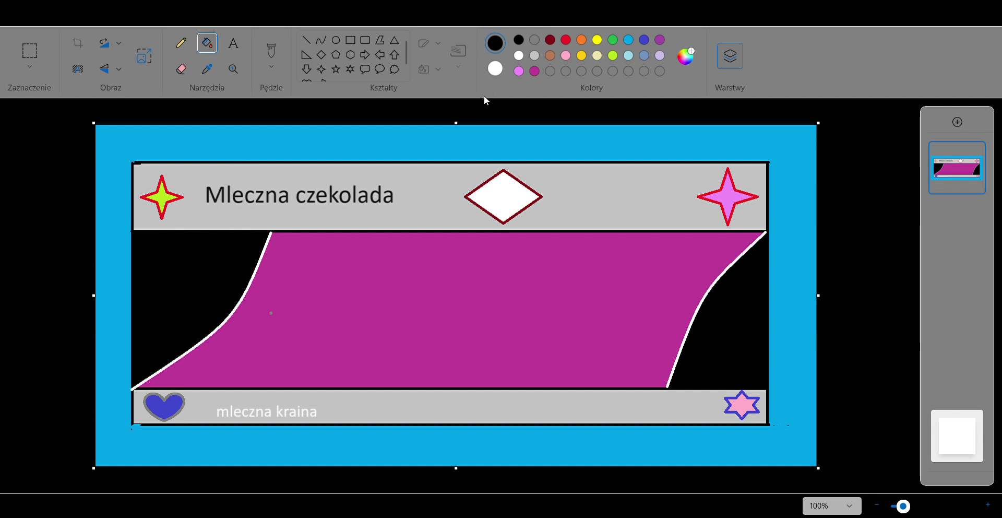
- Draw a tall red heart outline in the magenta area, just left of the right-hand white curve
left_click(567, 41)
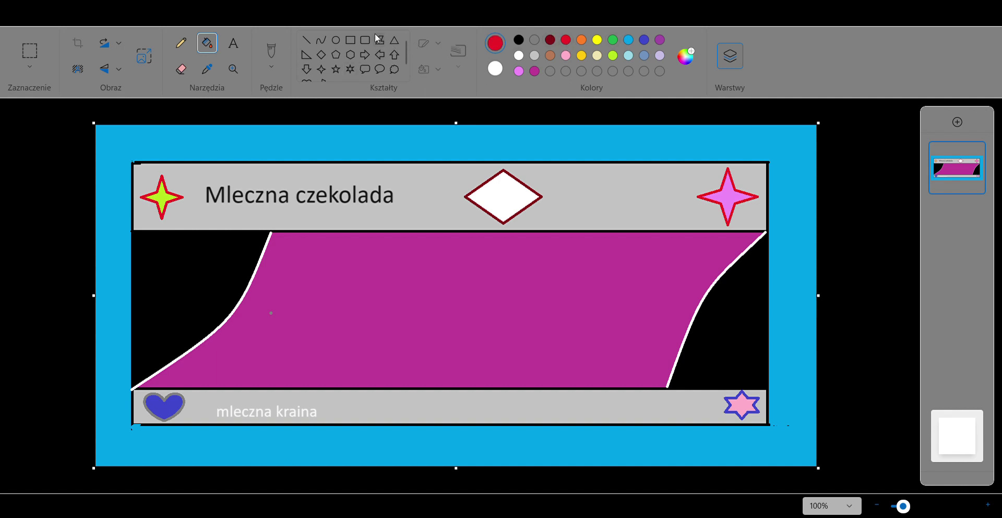
scroll(347, 59, "down", 1)
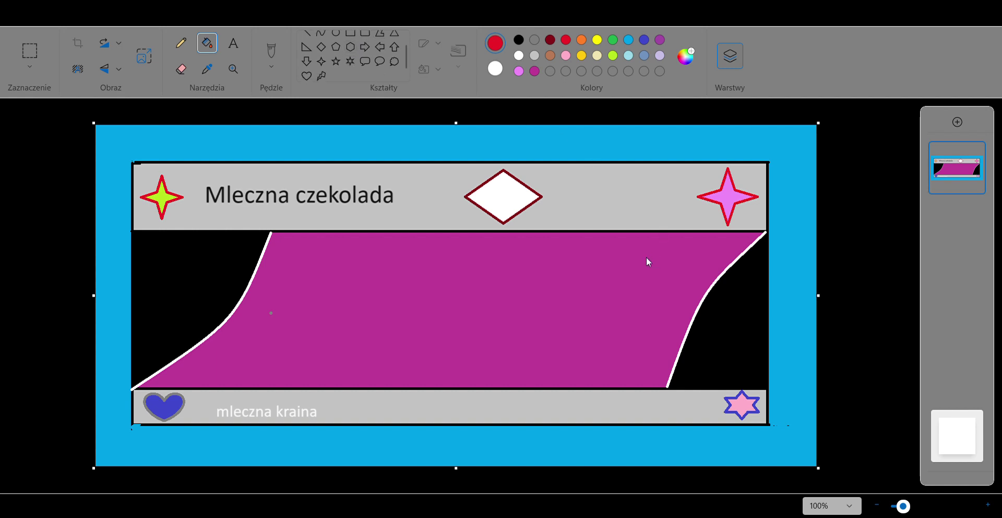
scroll(358, 58, "up", 1)
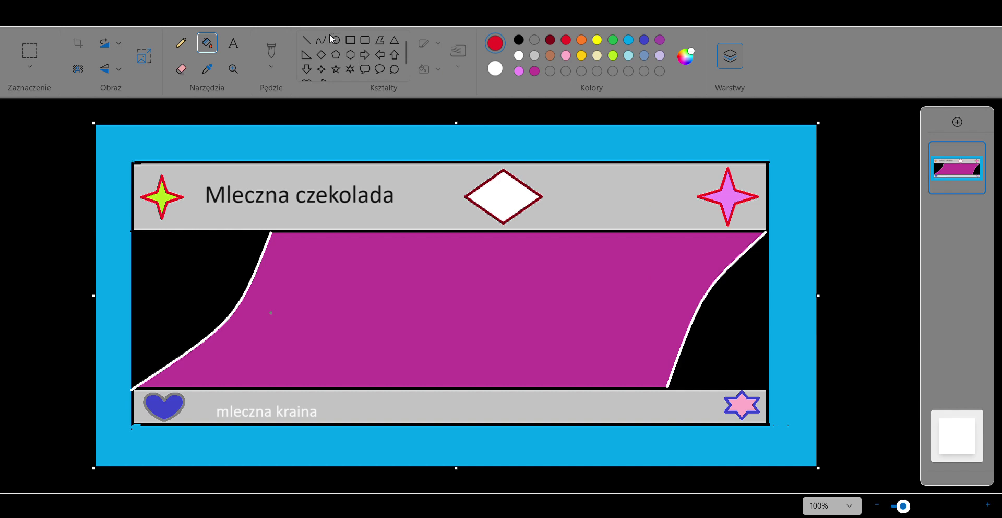
scroll(305, 68, "down", 1)
left_click(306, 70)
mouse_move(571, 266)
left_mouse_down()
mouse_move(641, 320)
mouse_move(646, 354)
mouse_move(624, 364)
left_mouse_up()
left_click_drag(606, 330, 650, 316)
scroll(364, 63, "up", 2)
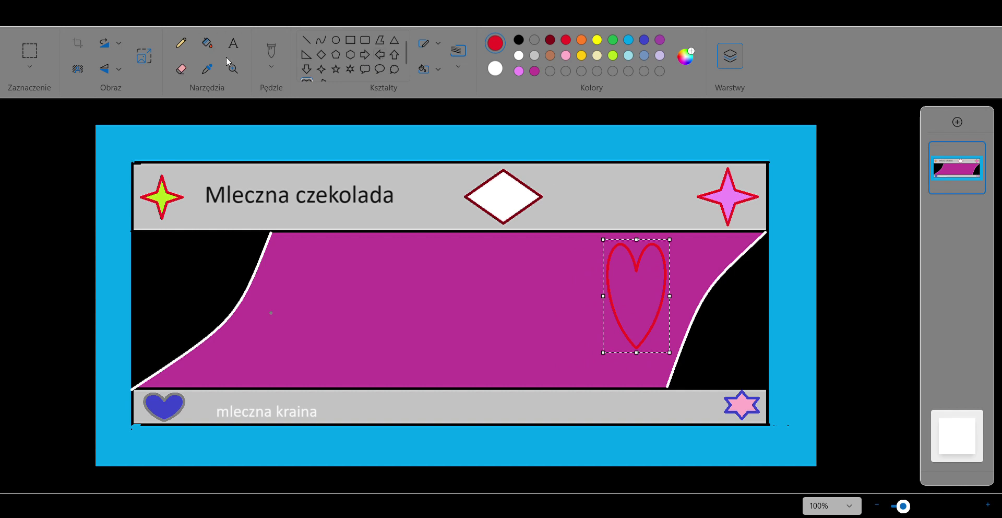
- Brush red over the tall heart's top notch and fill the shape with red to form a strawberry body
left_click(181, 42)
left_click(271, 52)
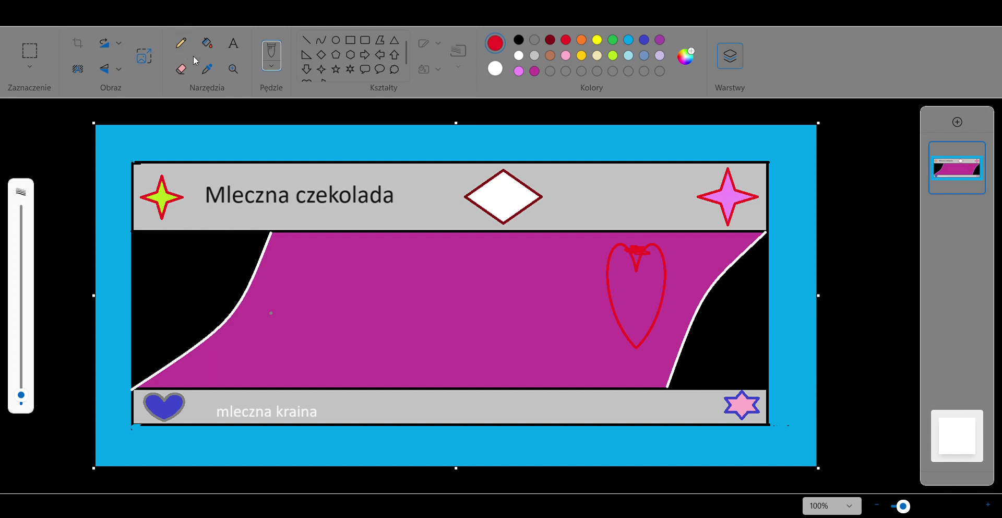
left_click(207, 44)
left_click(641, 286)
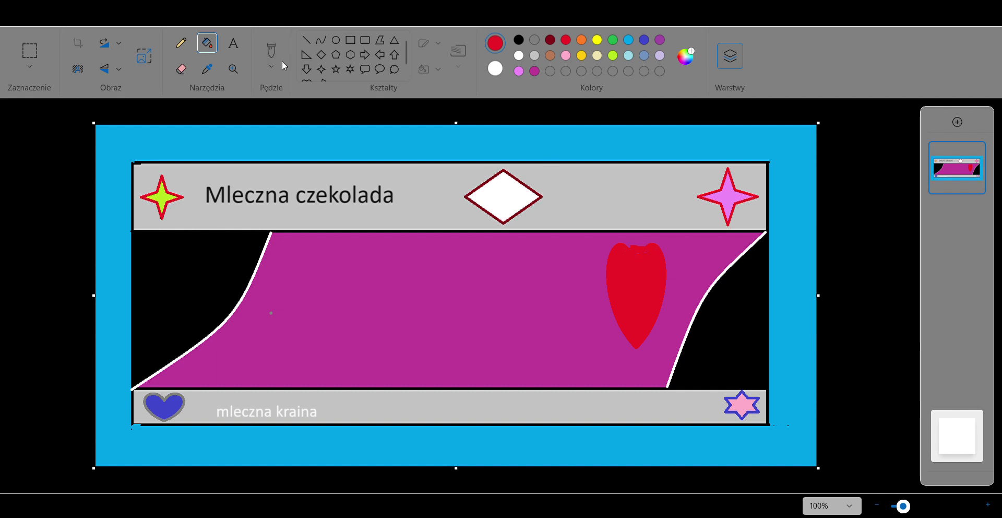
left_click(271, 51)
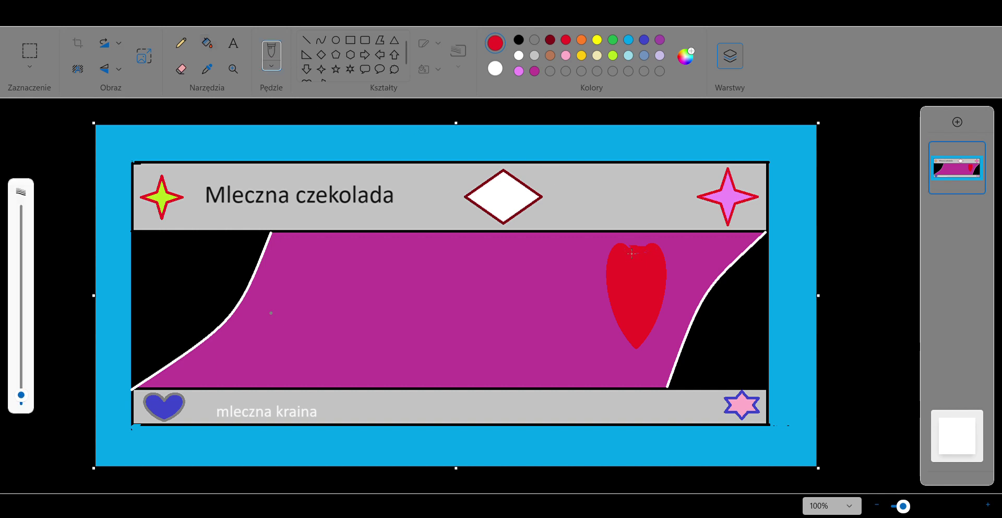
left_click(207, 44)
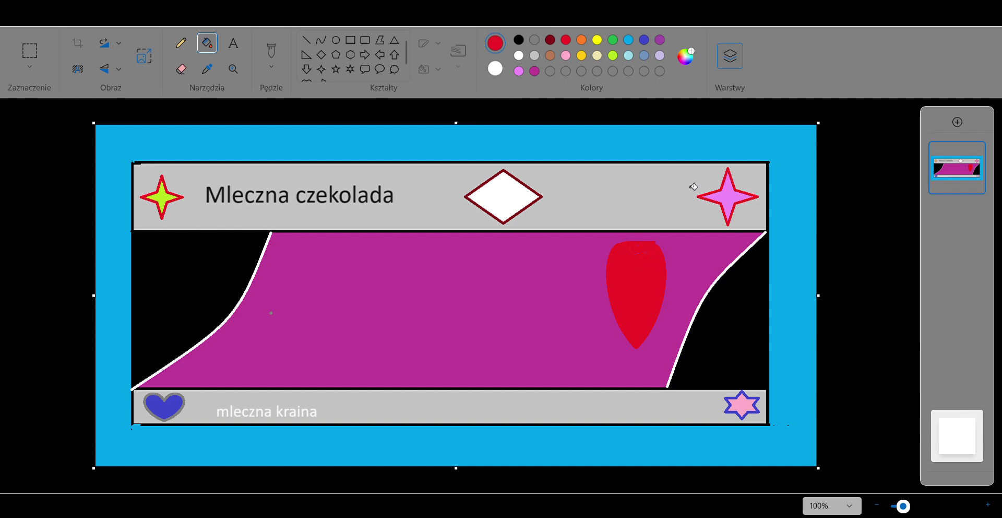
- Draw a green five-pointed star outline over the top of the strawberry and enlarge it downward
left_click(612, 40)
left_click(335, 69)
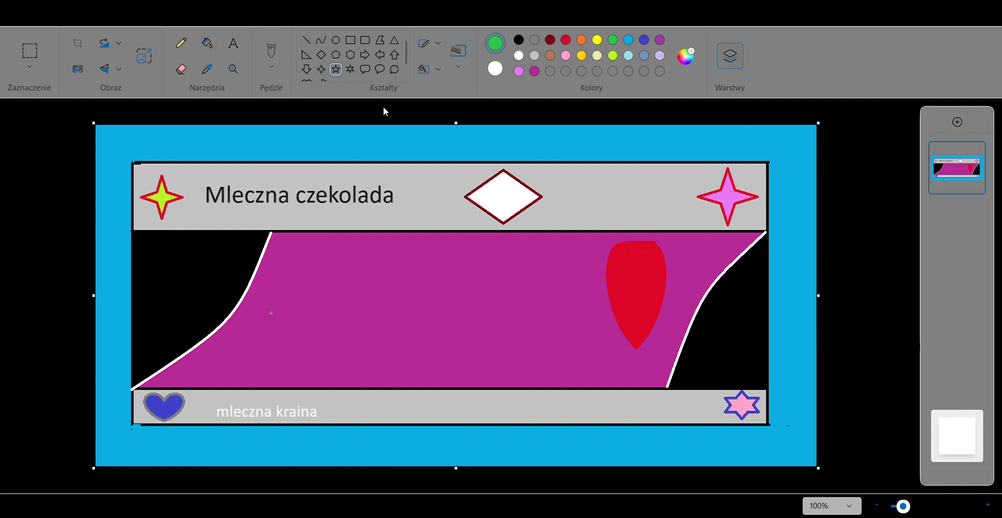
left_click_drag(603, 223, 672, 255)
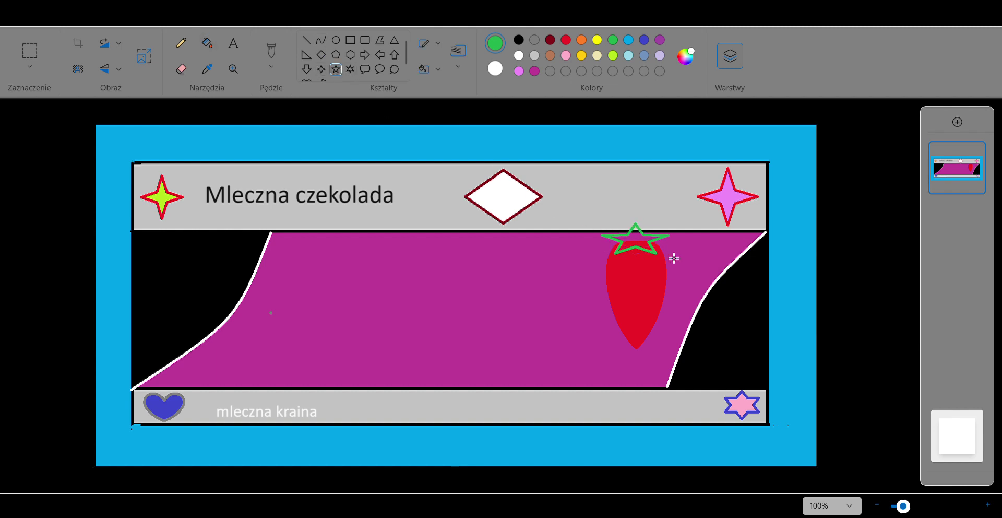
left_click_drag(637, 223, 637, 204)
left_click_drag(631, 244, 632, 262)
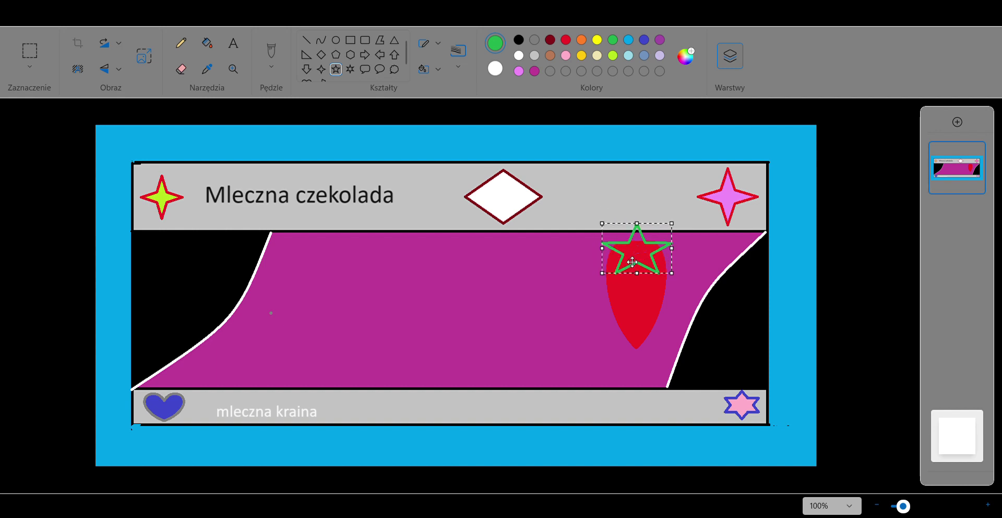
- Paint red over the green star's lower points so only its upper outline remains above the strawberry
left_click(271, 59)
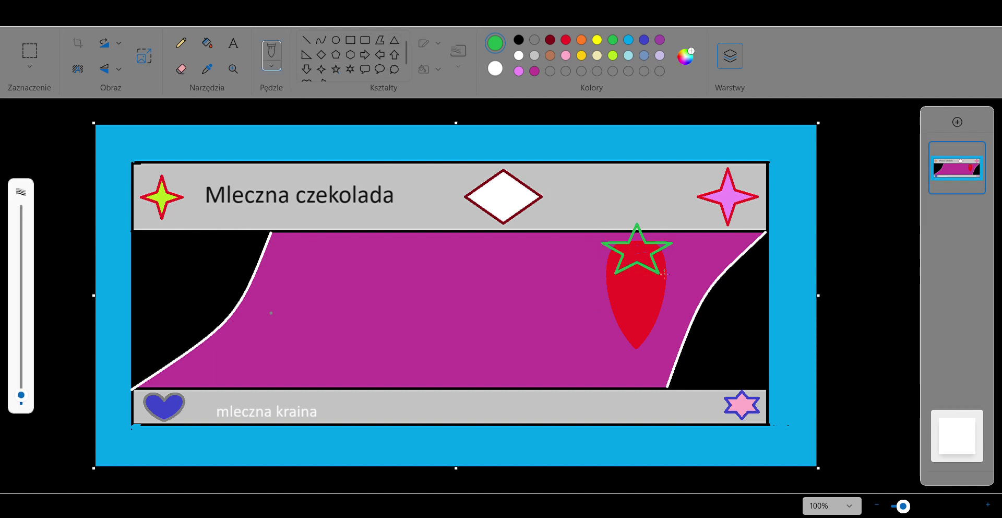
left_click(569, 41)
left_click(272, 66)
left_click(207, 44)
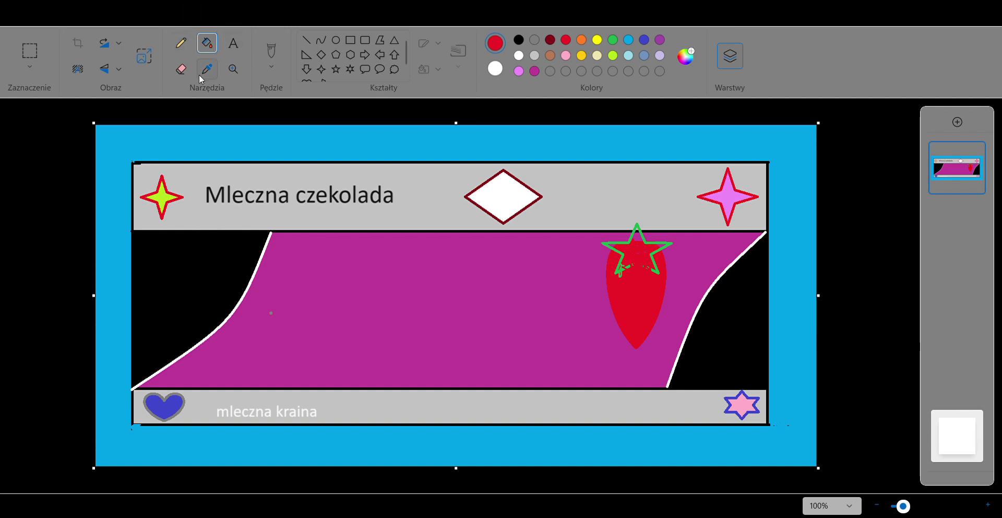
left_click(188, 45)
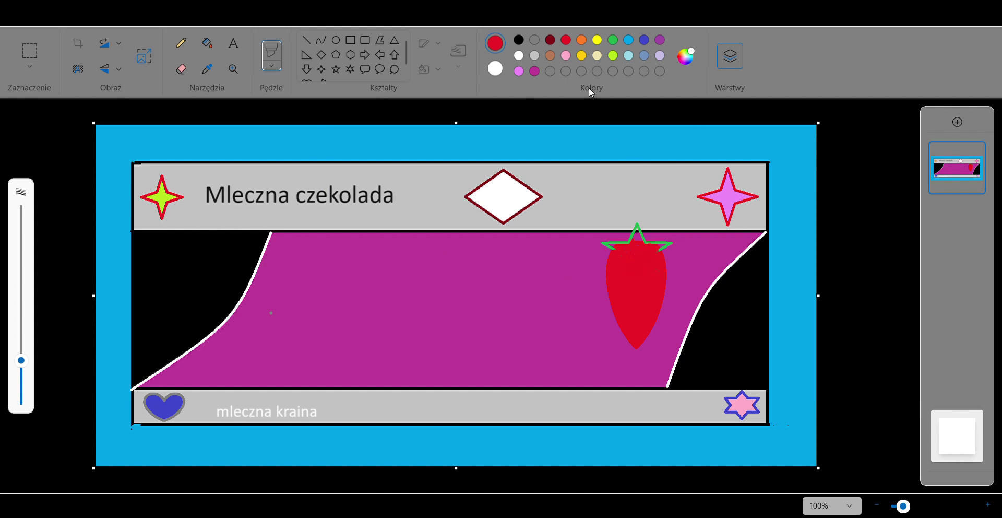
- Try a green brush stroke and a green curve across the star's open lower edge, and undo both
left_click(271, 65)
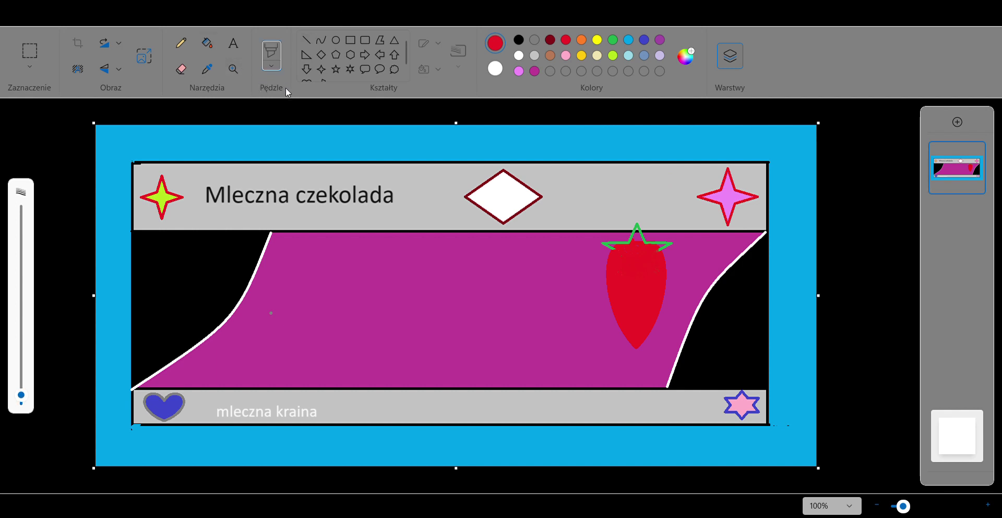
left_click(612, 40)
mouse_move(611, 250)
left_mouse_down()
mouse_move(638, 268)
mouse_move(666, 247)
left_mouse_up()
key("ctrl+z")
left_click(321, 40)
mouse_move(616, 253)
left_mouse_down()
mouse_move(659, 260)
mouse_move(706, 225)
left_mouse_up()
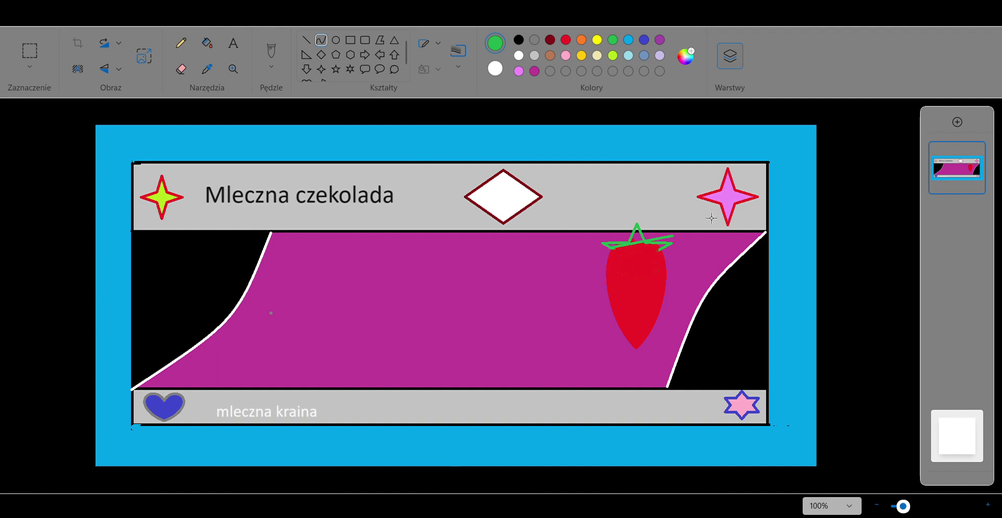
left_click(157, 17)
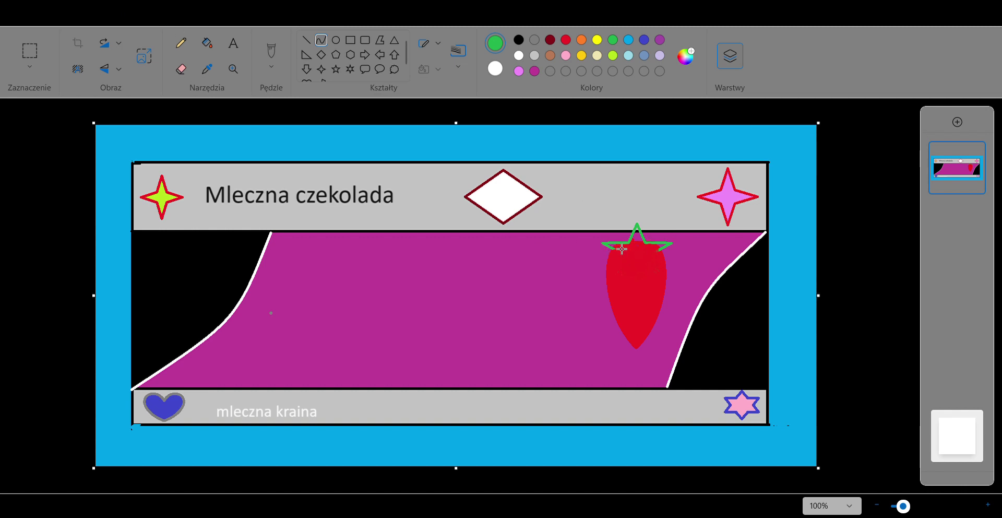
- Close the star's open lower edge with a green curve and fill the leaf shape with green
left_click_drag(608, 247, 663, 256)
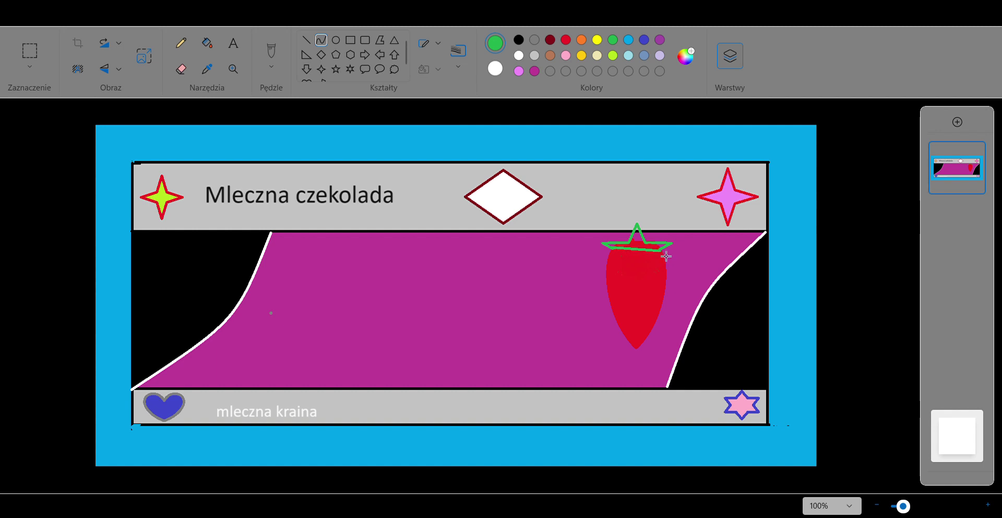
left_click(207, 43)
left_click(642, 246)
left_click(640, 237)
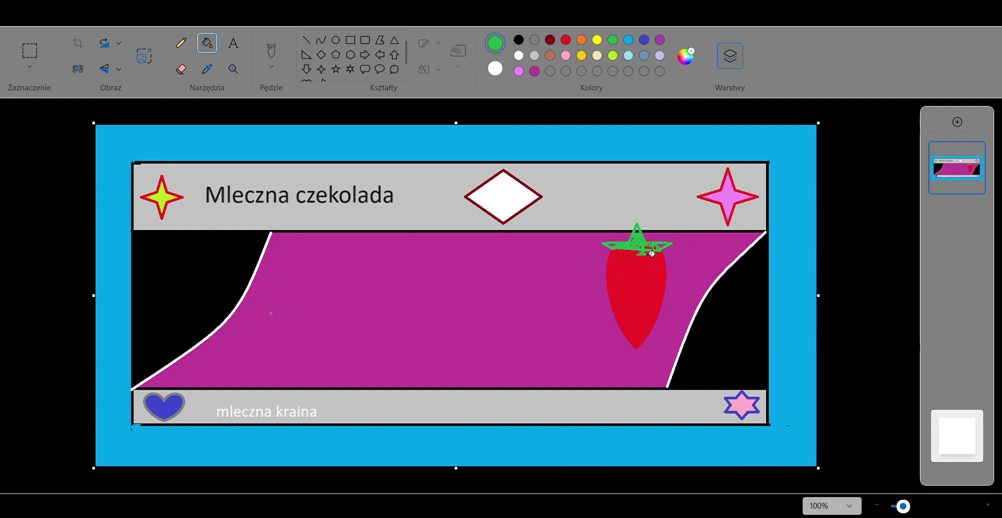
- Add seeds to the strawberry as short yellow straight lines scattered at different angles over its red body
left_click(598, 42)
left_click(272, 58)
left_click_drag(607, 270, 625, 278)
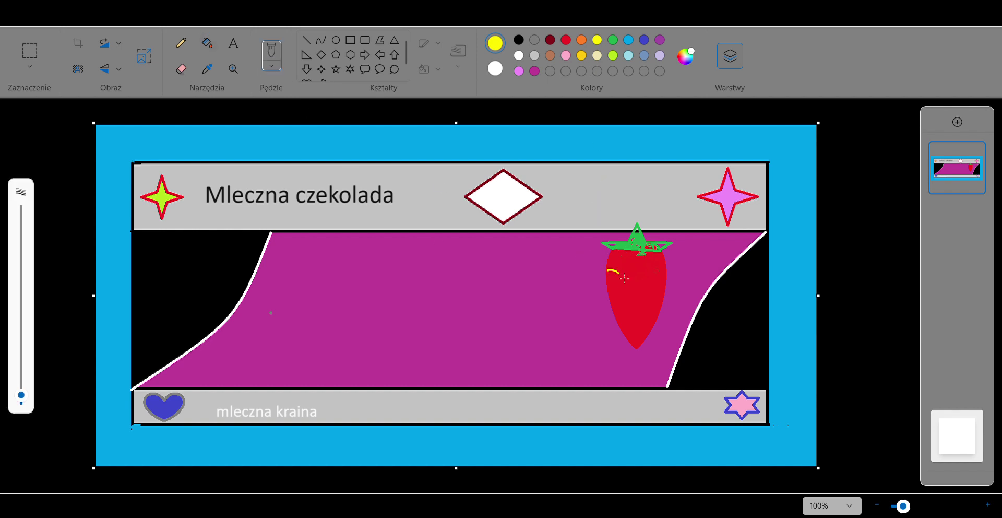
left_click(167, 18)
left_click(311, 37)
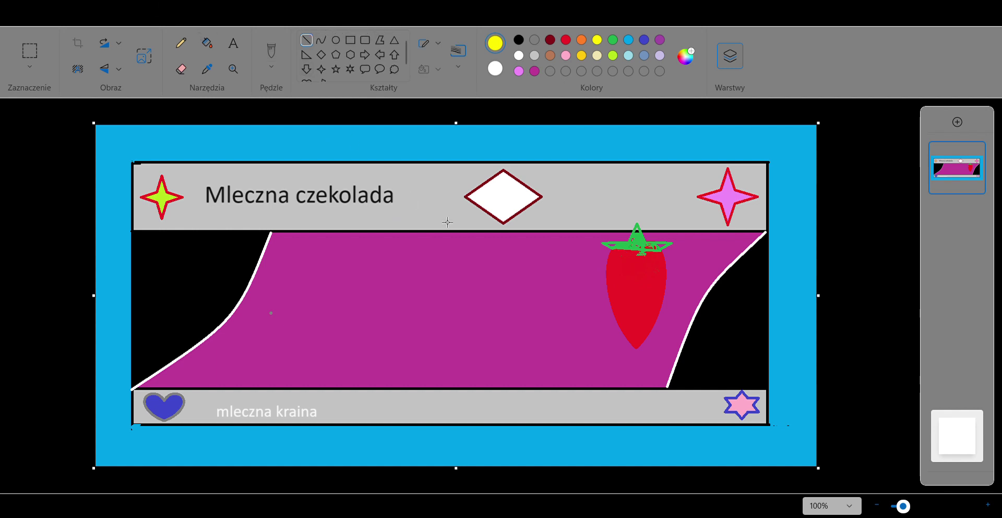
mouse_move(612, 264)
left_mouse_down()
mouse_move(646, 290)
mouse_move(634, 325)
mouse_move(620, 305)
left_mouse_up()
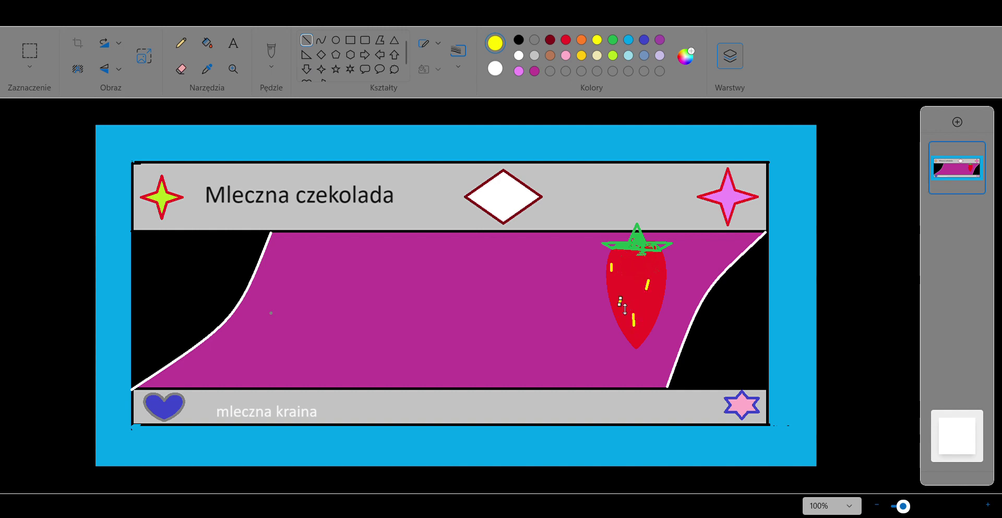
mouse_move(647, 264)
left_mouse_down()
mouse_move(652, 254)
mouse_move(627, 277)
mouse_move(648, 306)
mouse_move(625, 286)
left_mouse_up()
left_click(636, 287)
left_click(538, 284)
- Add the white two-line text "z dodatkiem karmelu" and "i truskawek" on the magenta area beside the strawberry
left_click(233, 45)
left_click_drag(266, 265, 569, 386)
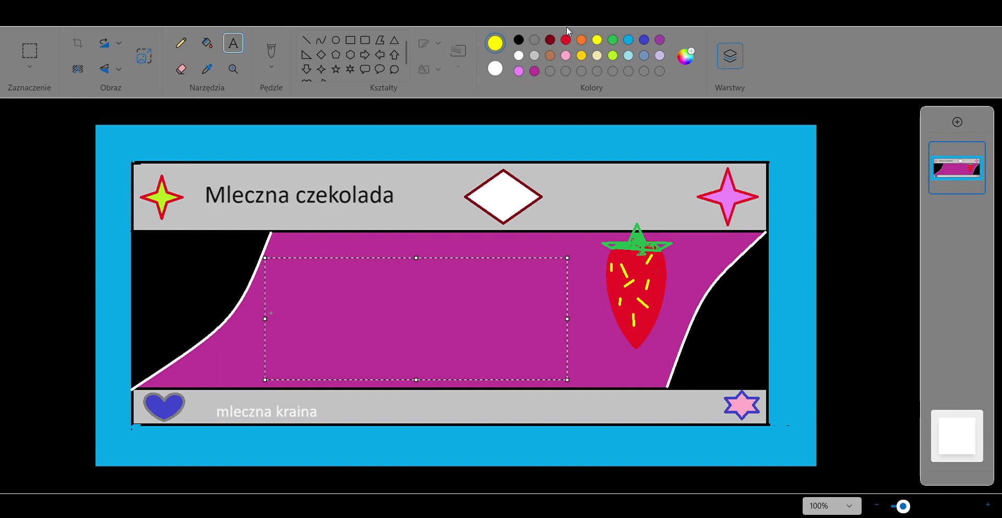
left_click(518, 57)
type("Z")
type(" doda")
type("tk")
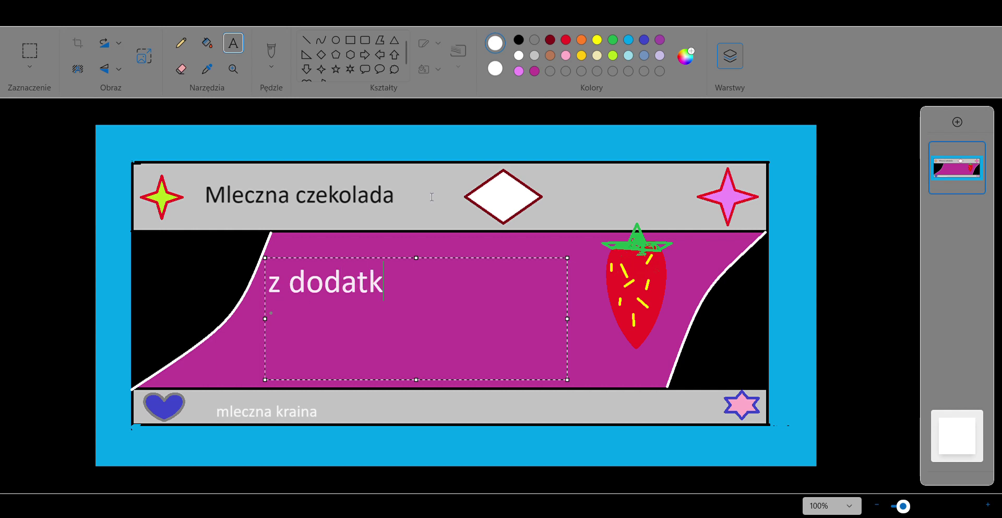
type("iem kaz")
key("BackSpace")
type("rmelu")
key("Return")
type("i trusk")
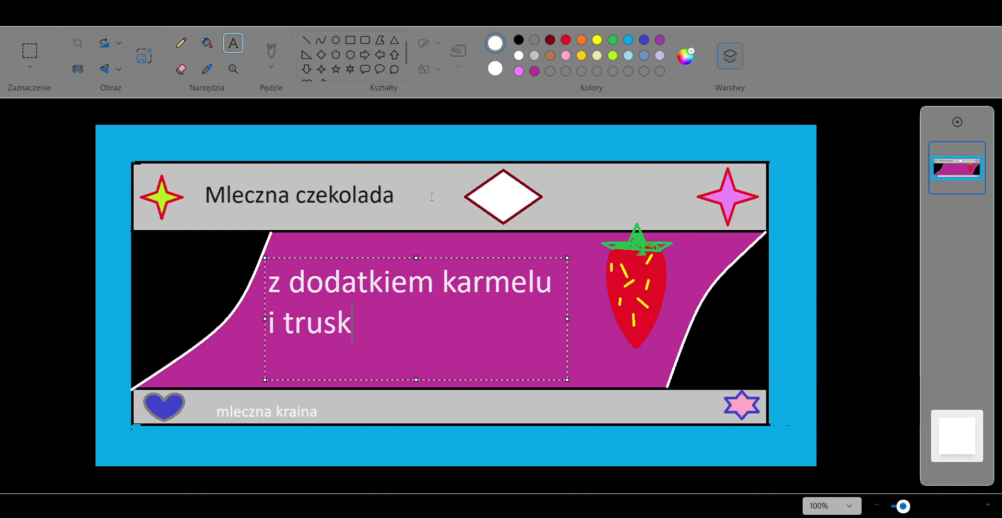
type("awekj")
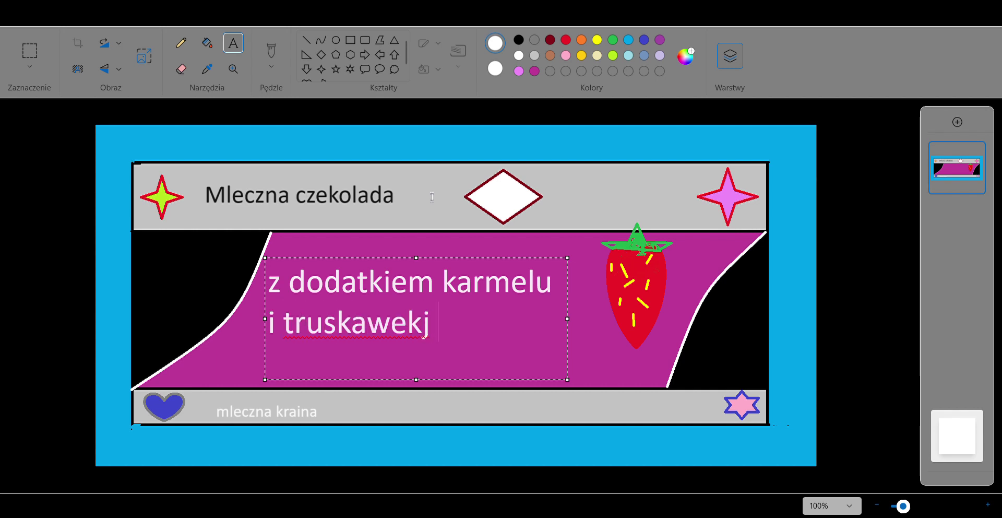
key("BackSpace")
key("BackSpace")
left_click(593, 349)
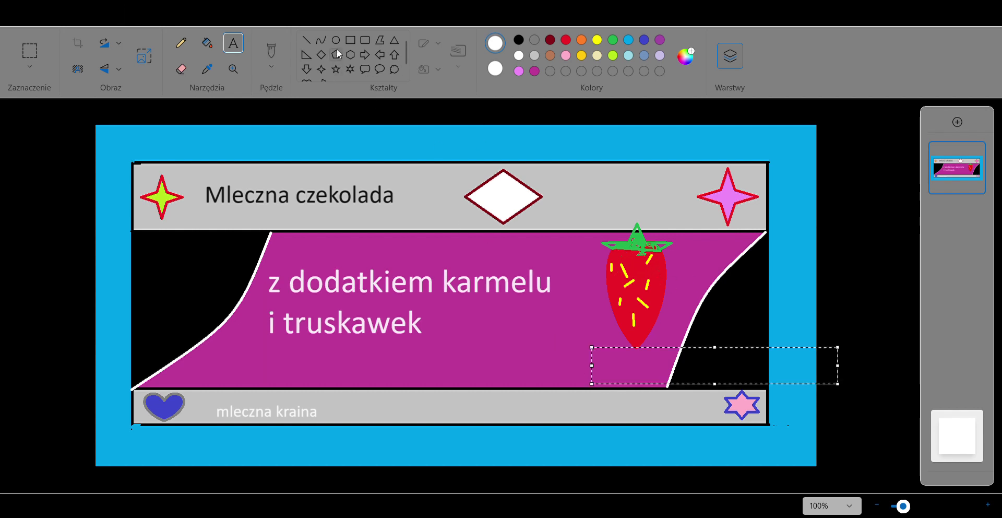
- Draw a small heart with a light pink outline after the word "truskawek" and fill it with white
scroll(337, 49, "down", 1)
left_click(307, 76)
left_click_drag(461, 317, 523, 370)
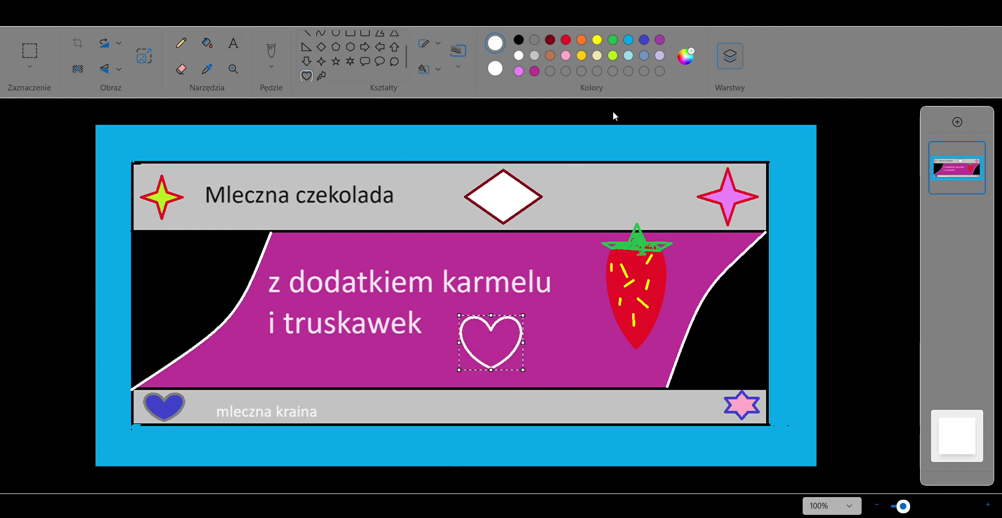
left_click(565, 54)
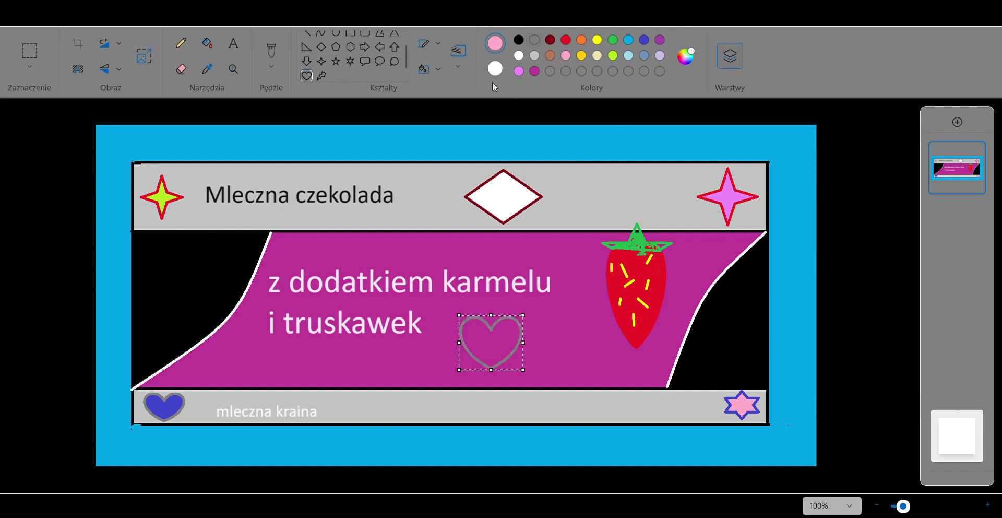
left_click(207, 43)
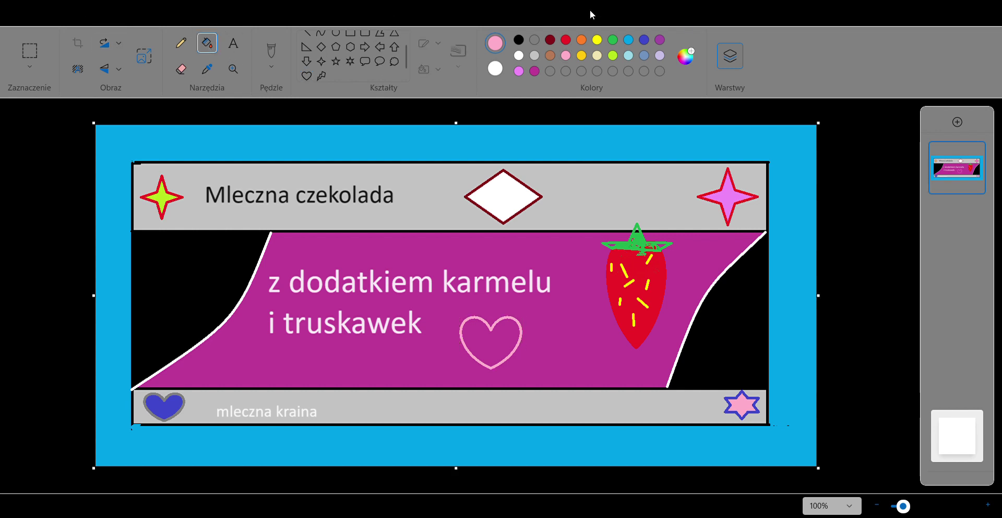
left_click(519, 55)
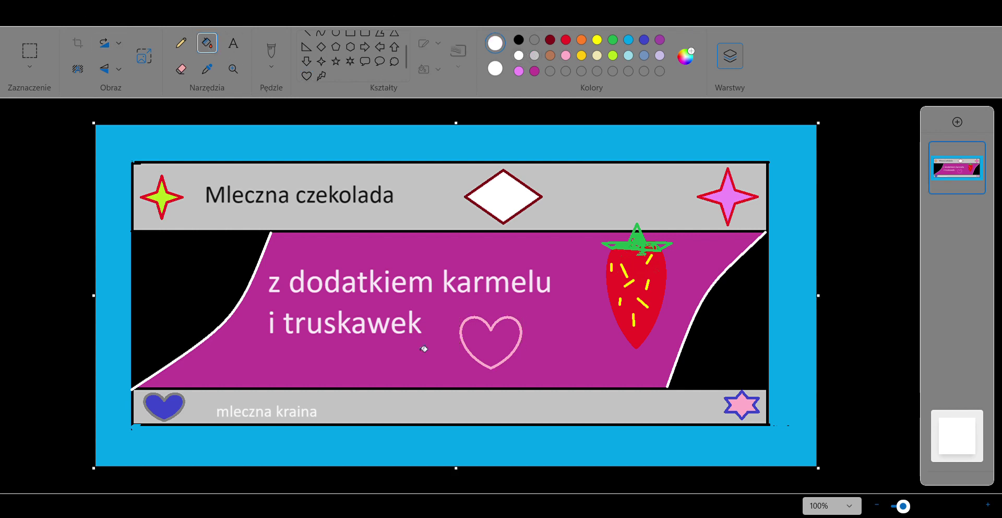
left_click(472, 351)
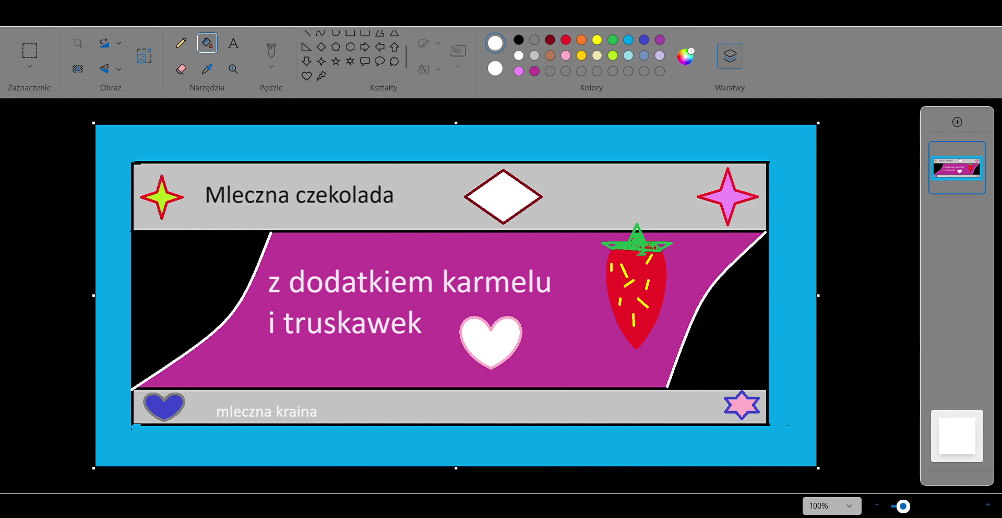